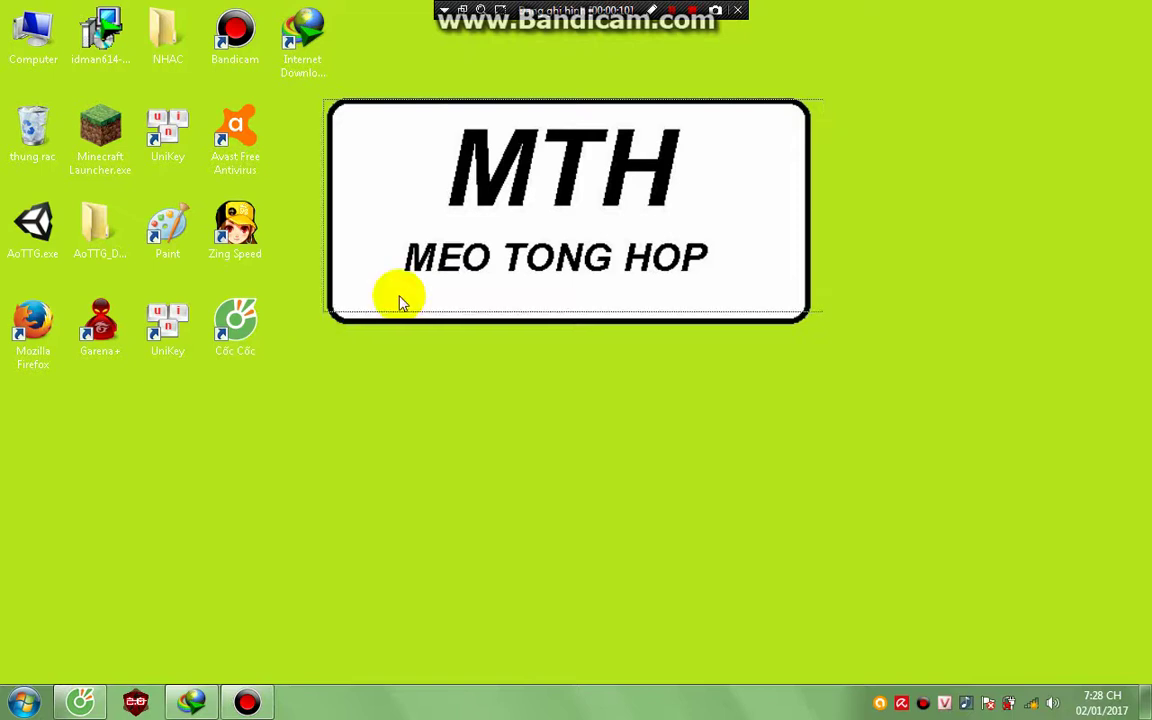
pyautogui.rightClick(825, 98)
pyautogui.click(907, 52)
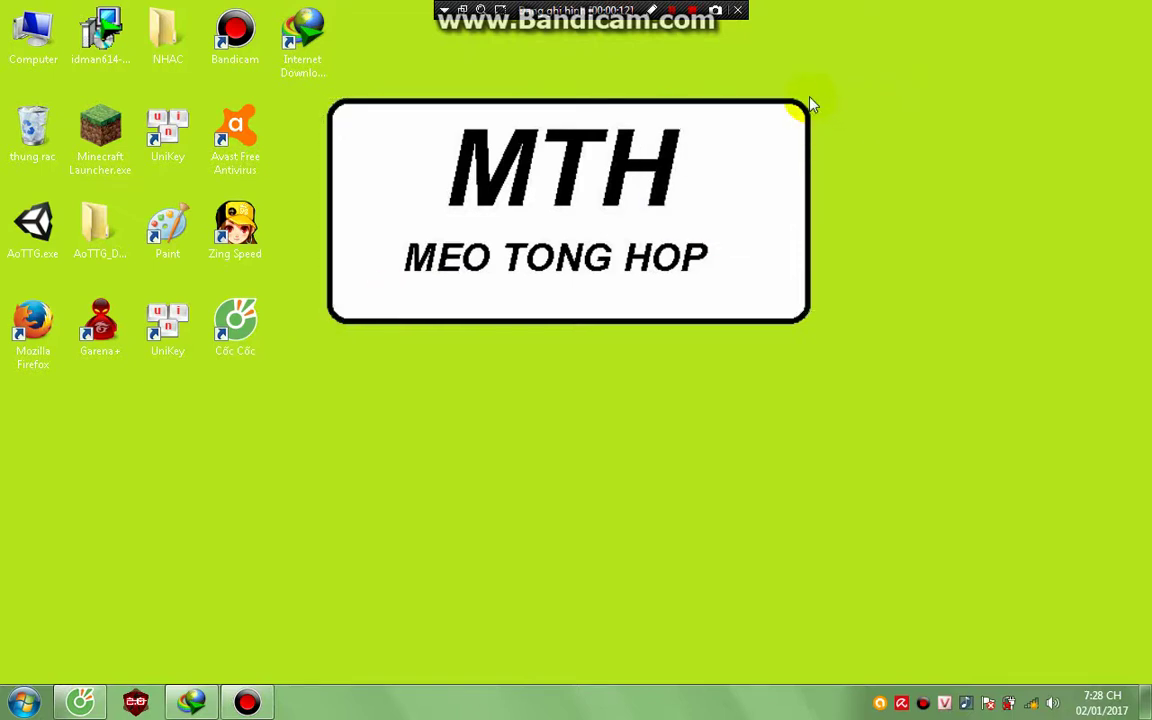
pyautogui.moveTo(810, 98); pyautogui.dragTo(327, 321)
pyautogui.rightClick(811, 99)
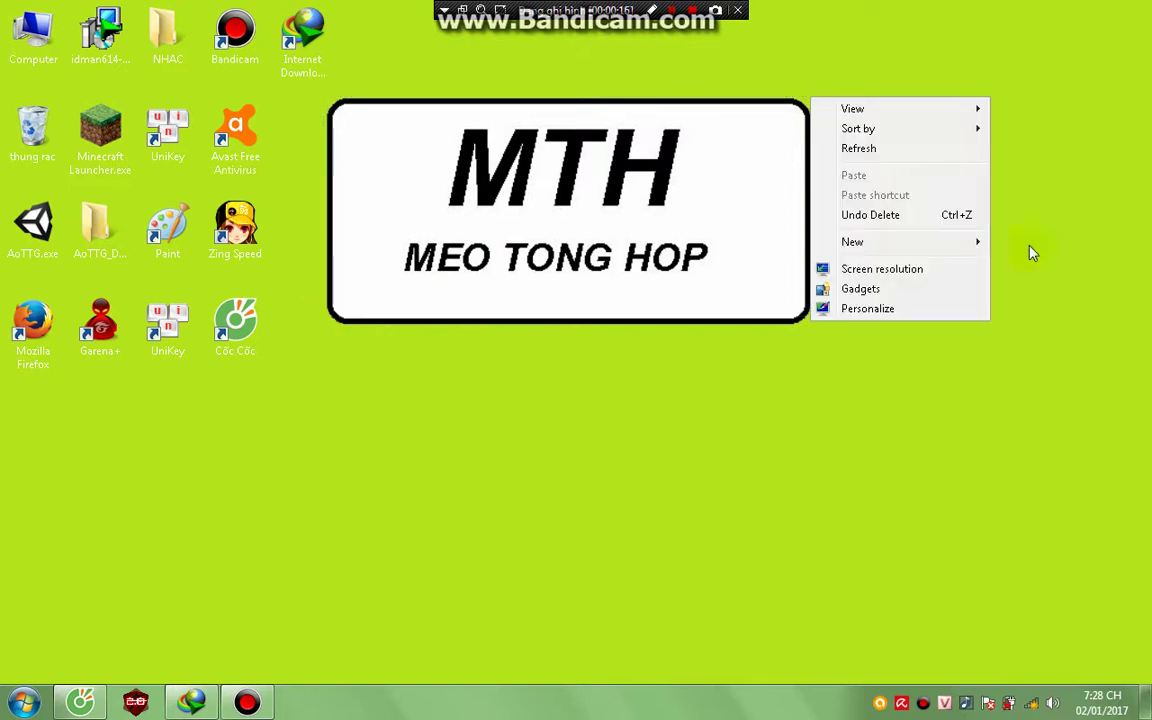
pyautogui.click(1125, 68)
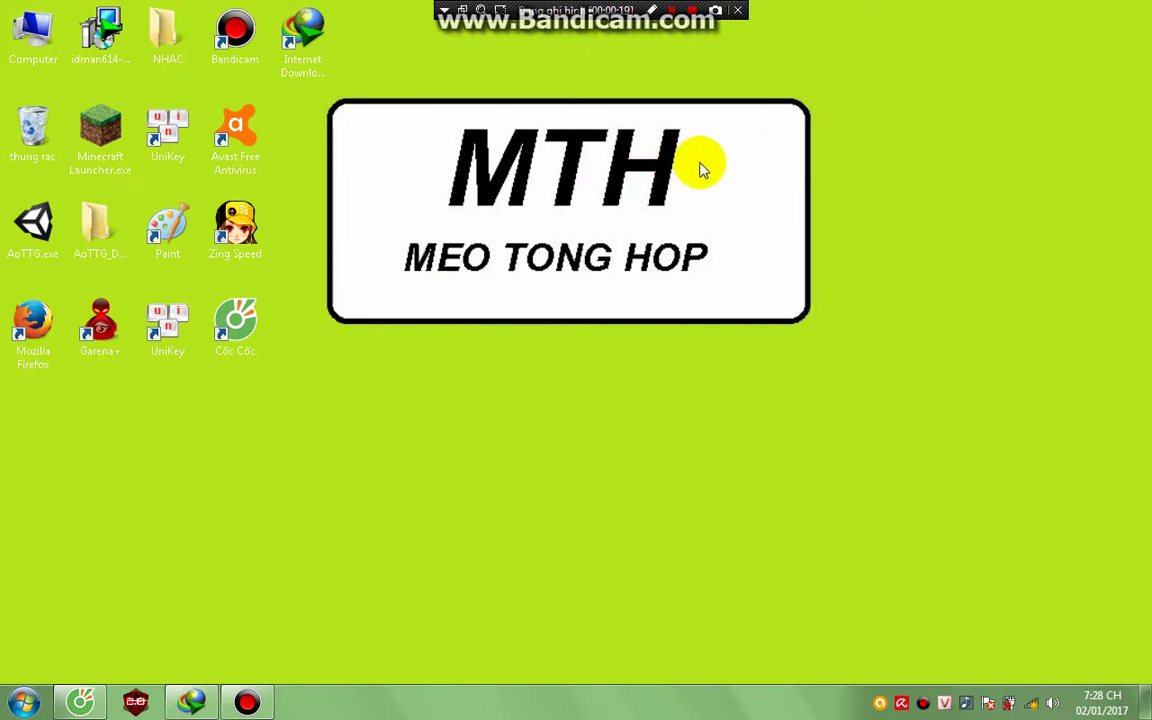
pyautogui.moveTo(316, 33); pyautogui.dragTo(578, 224)
pyautogui.moveTo(776, 121); pyautogui.dragTo(322, 72)
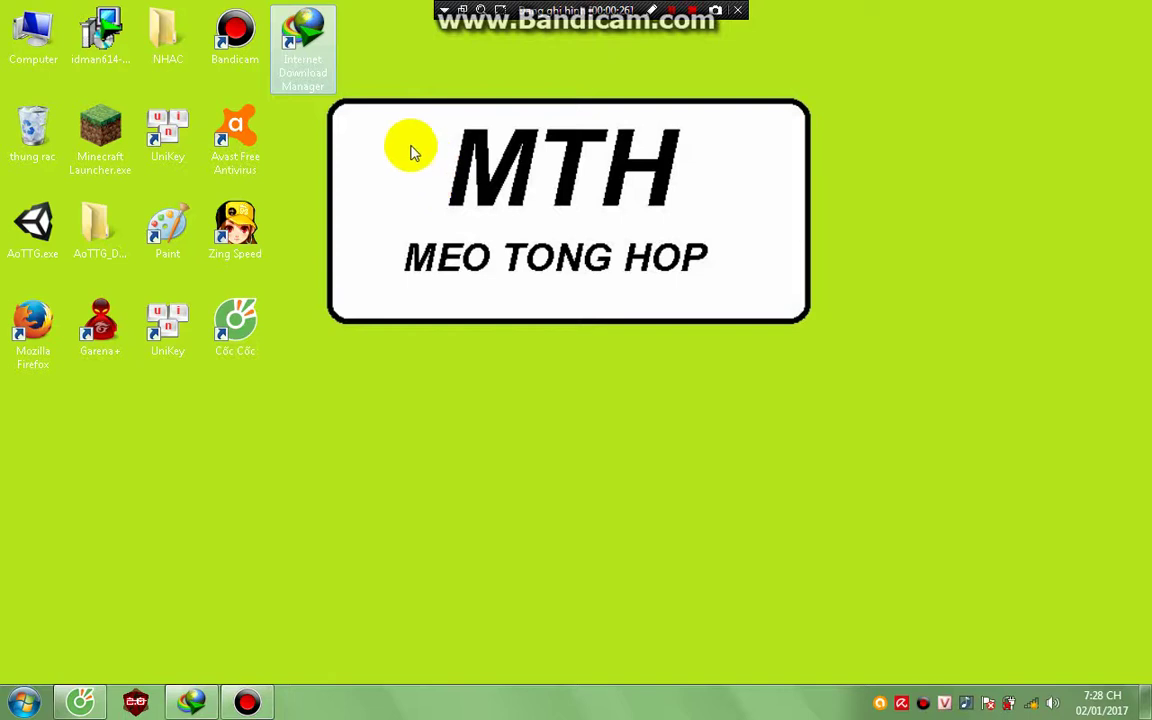
pyautogui.click(387, 53)
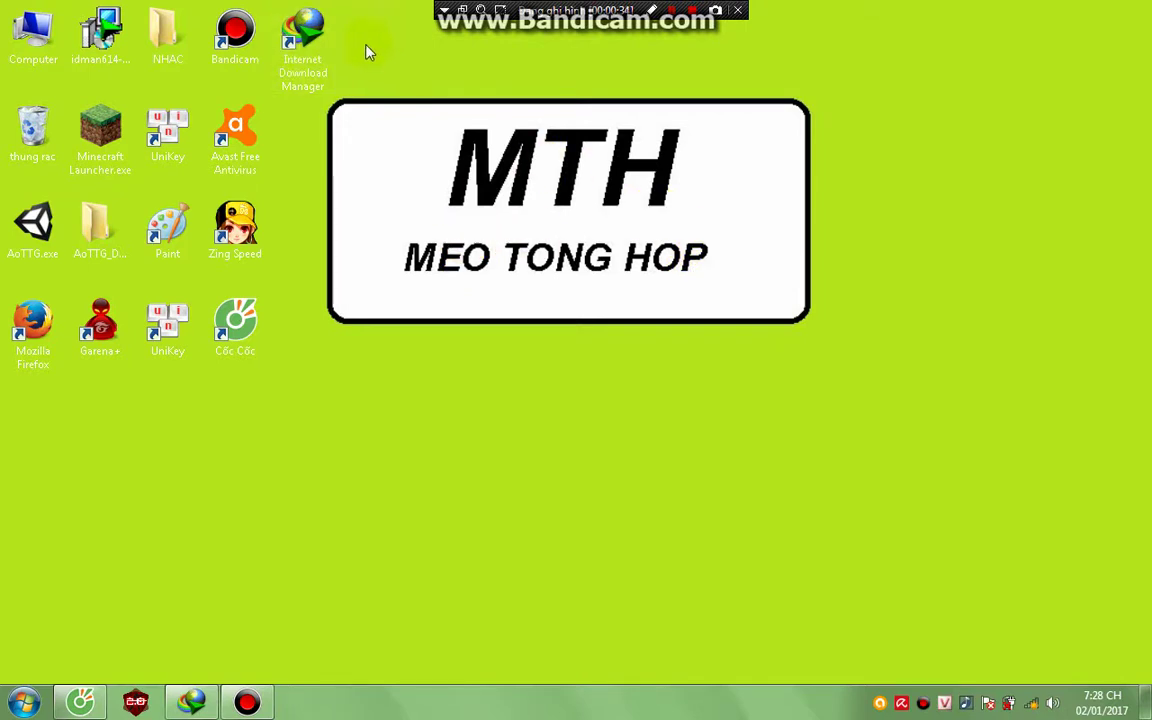
pyautogui.click(305, 35)
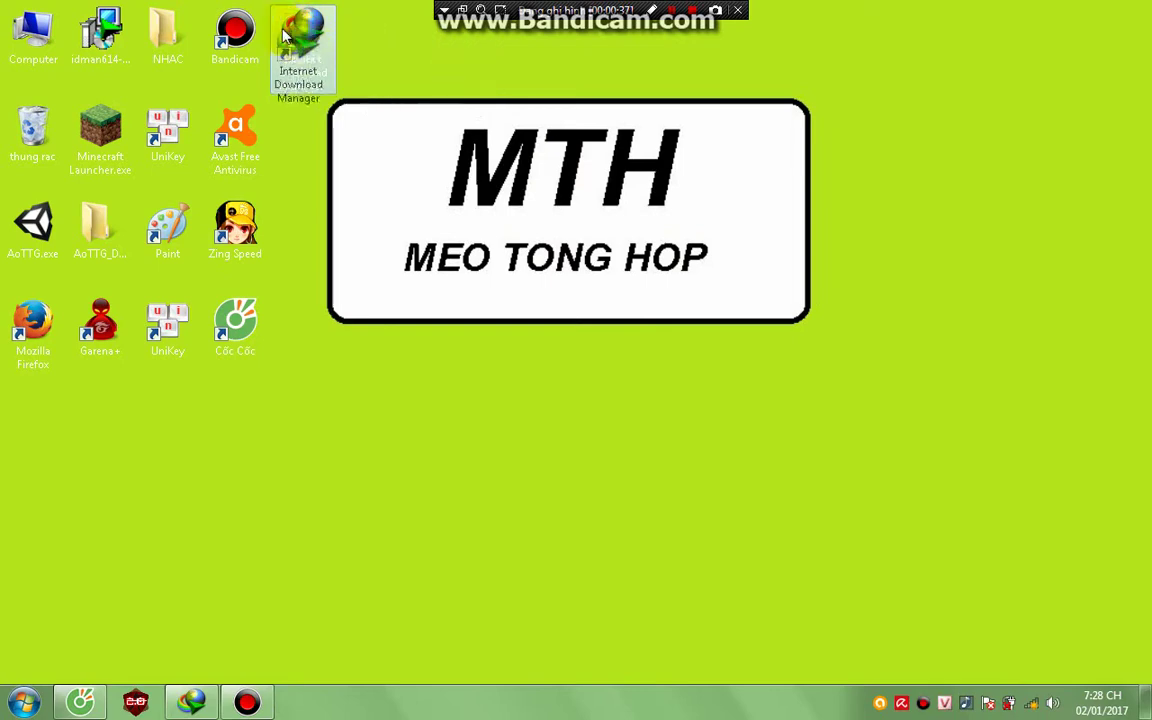
# - Open the list of installed programs through Programs and Features in Control Panel
pyautogui.click(6, 708)
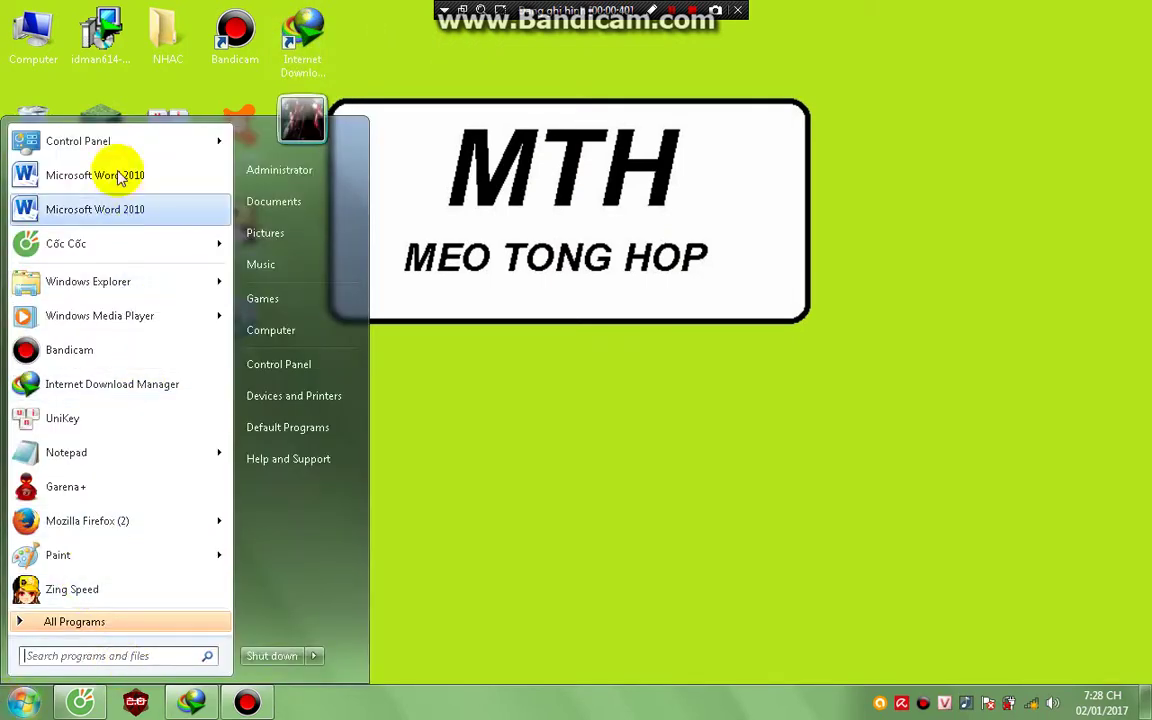
pyautogui.click(103, 141)
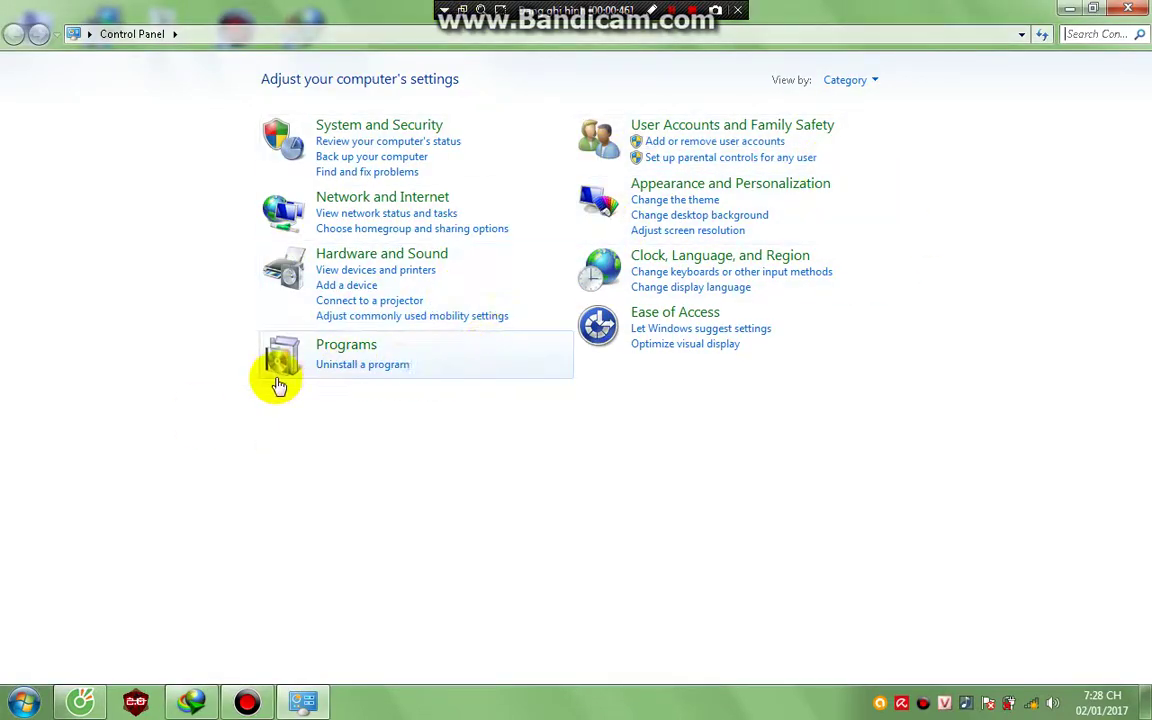
pyautogui.click(420, 349)
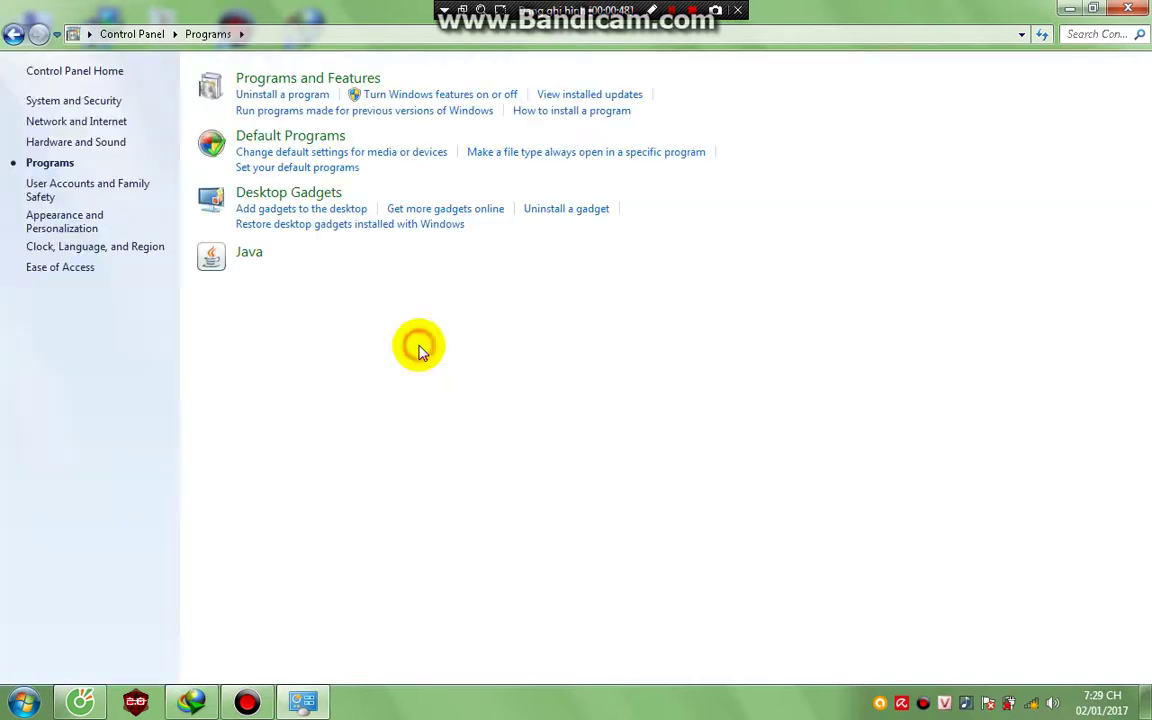
pyautogui.click(270, 80)
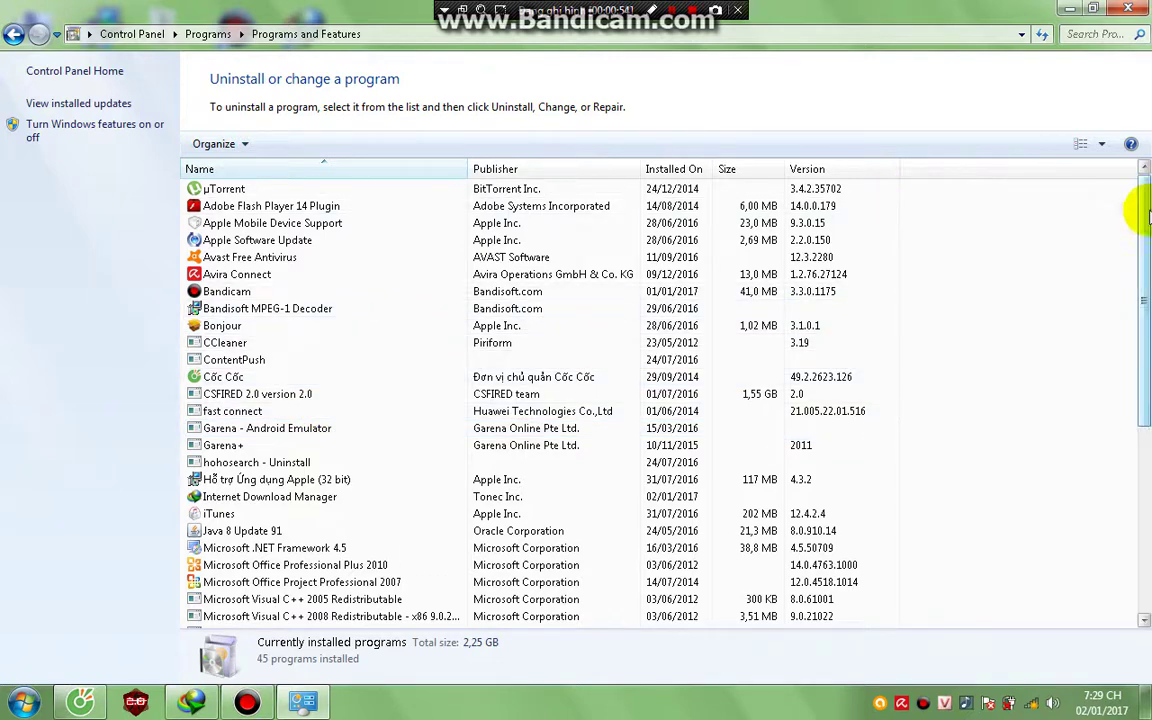
# - Locate Internet Download Manager among the installed programs, bring up its Uninstall/Change option without running it, and close Control Panel
pyautogui.moveTo(1142, 206); pyautogui.dragTo(1145, 240)
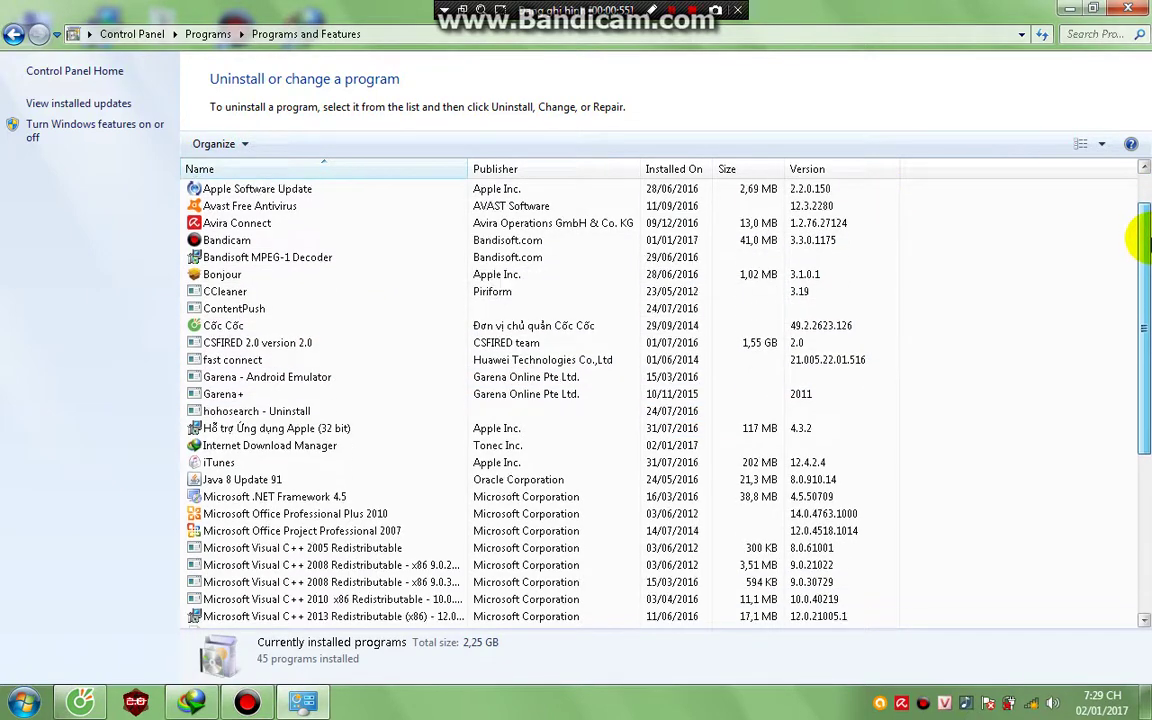
pyautogui.click(329, 446)
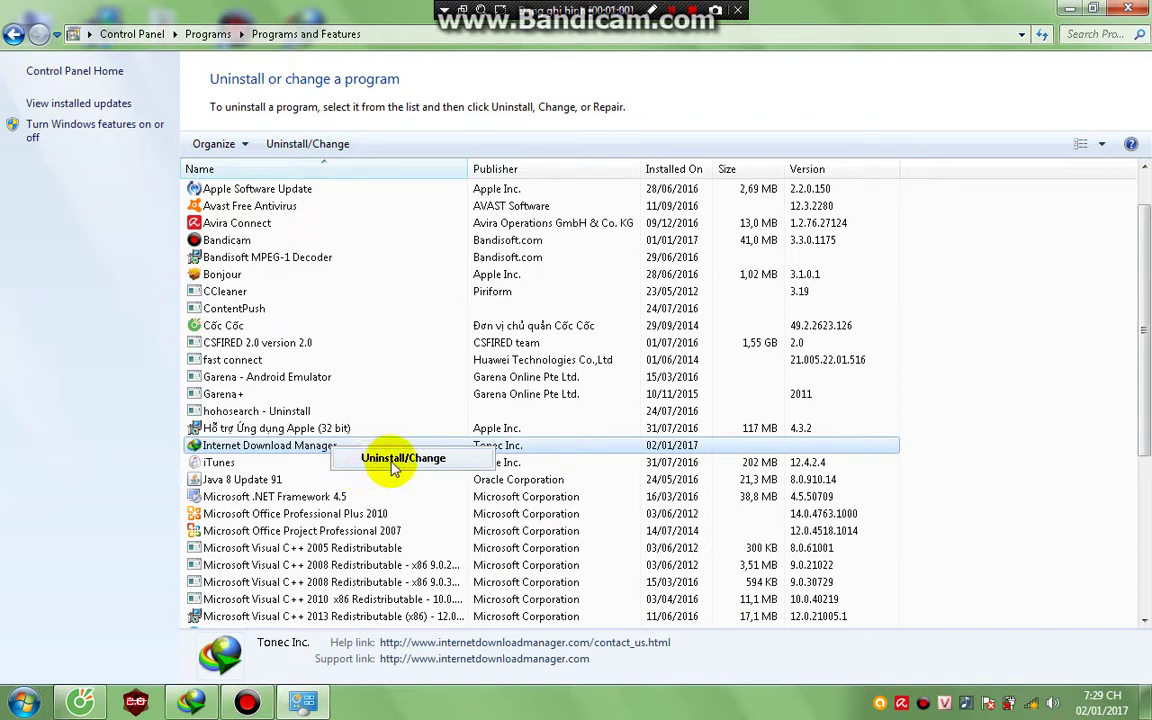
pyautogui.click(1041, 404)
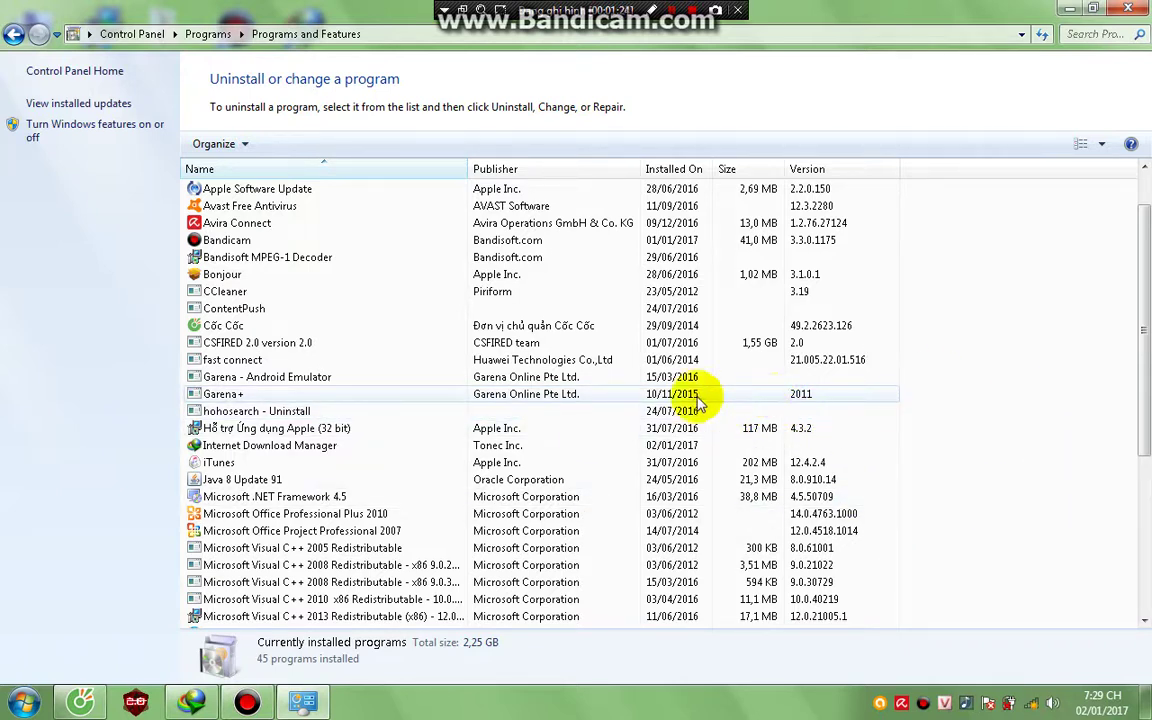
pyautogui.click(1128, 8)
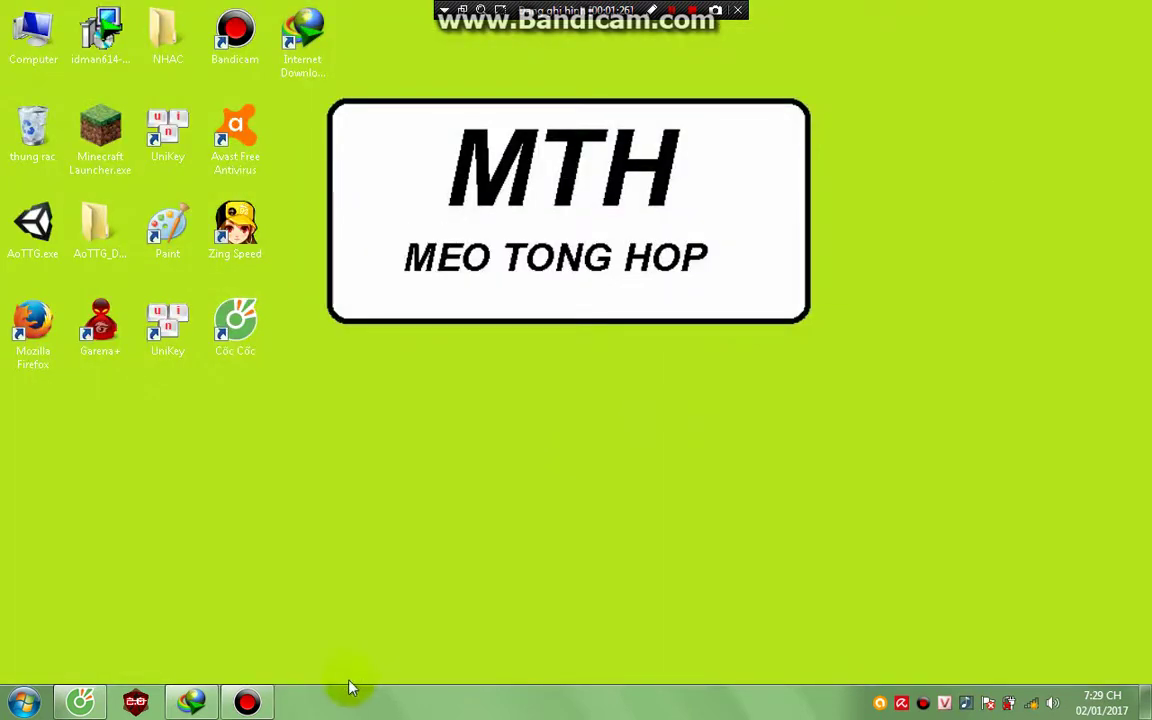
# - Launch the Registry Editor by searching for regedit and collapse the HKEY_LOCAL_MACHINE branch
pyautogui.click(22, 702)
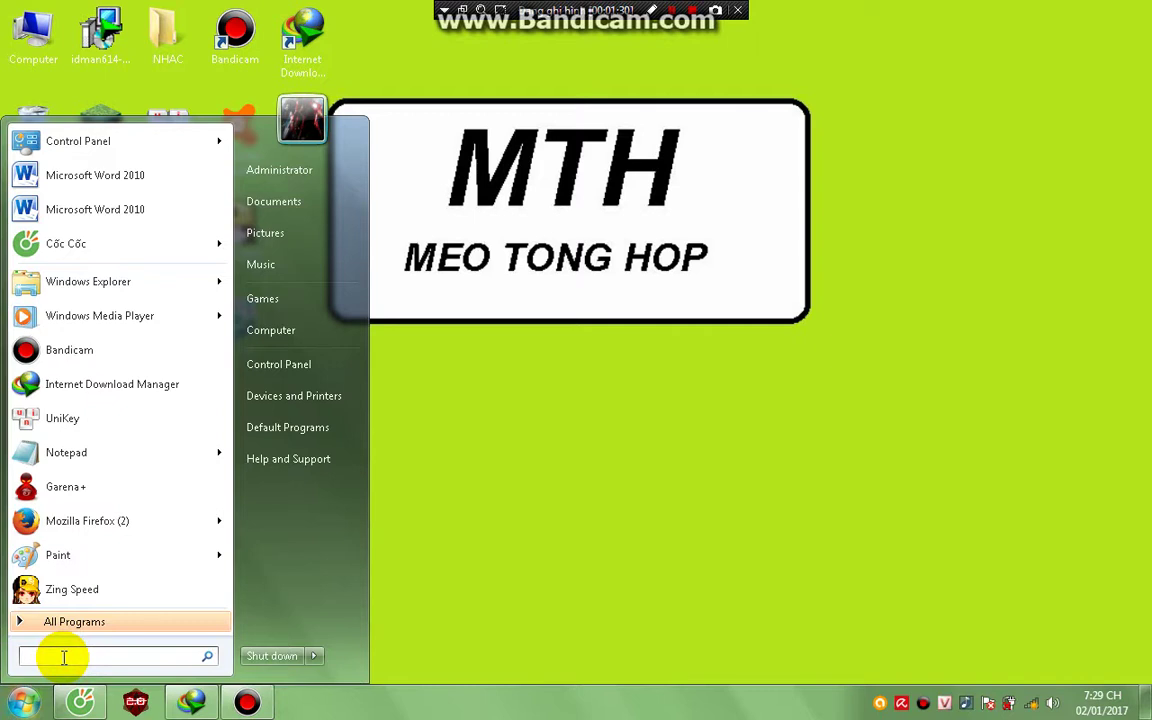
pyautogui.write('reg')
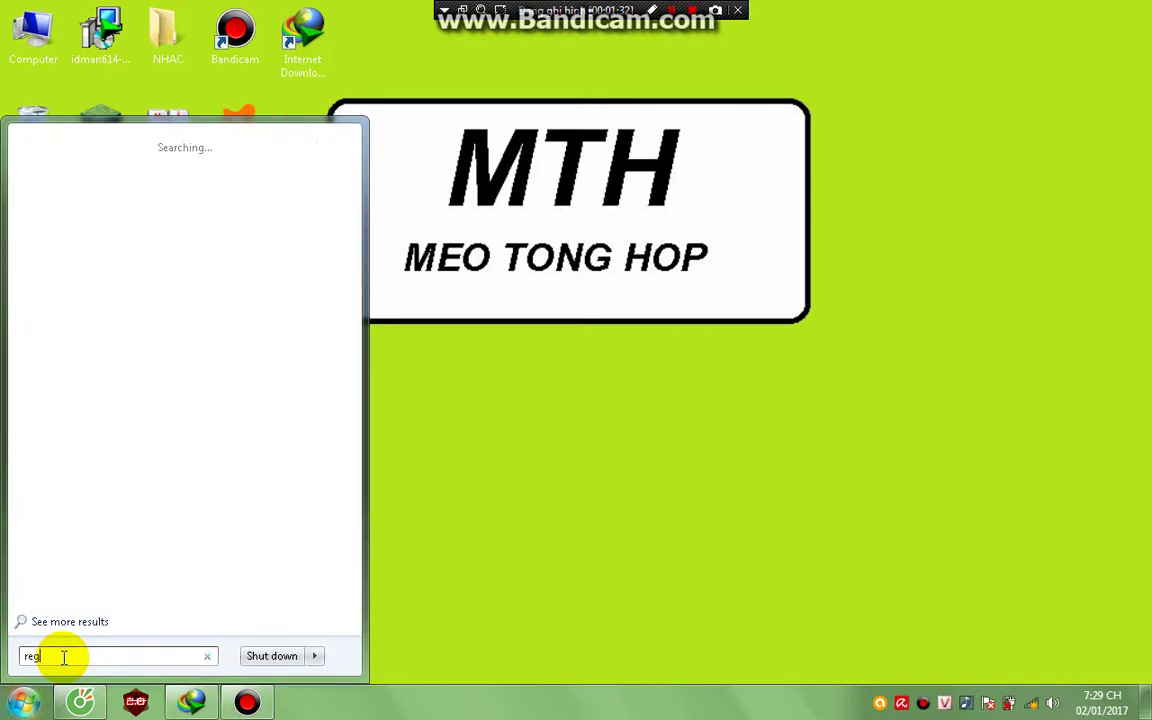
pyautogui.write('edit')
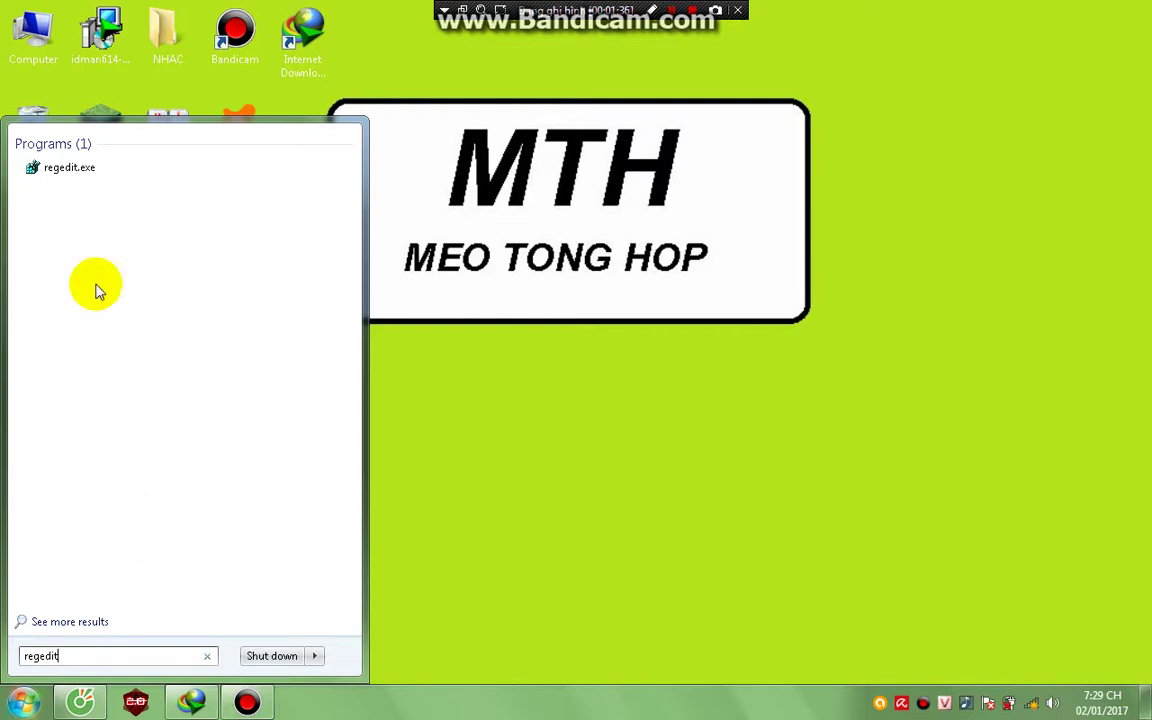
pyautogui.click(137, 177)
pyautogui.scroll(10, 406, 337)
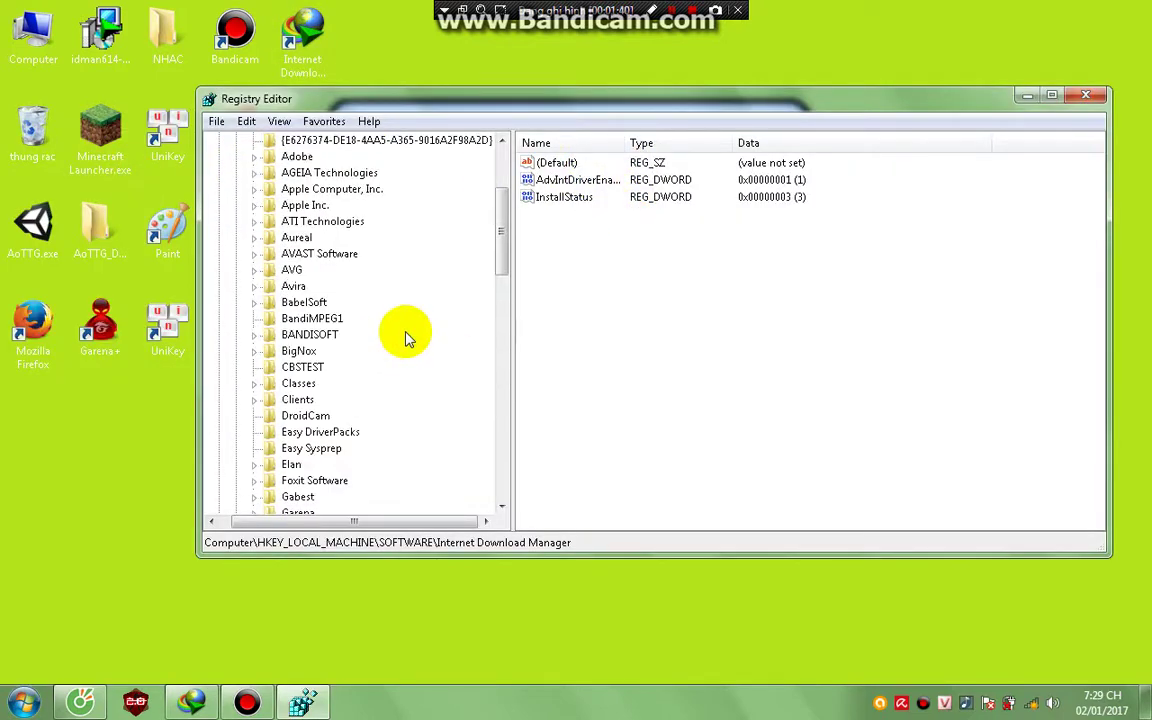
pyautogui.scroll(5, 350, 300)
pyautogui.click(232, 189)
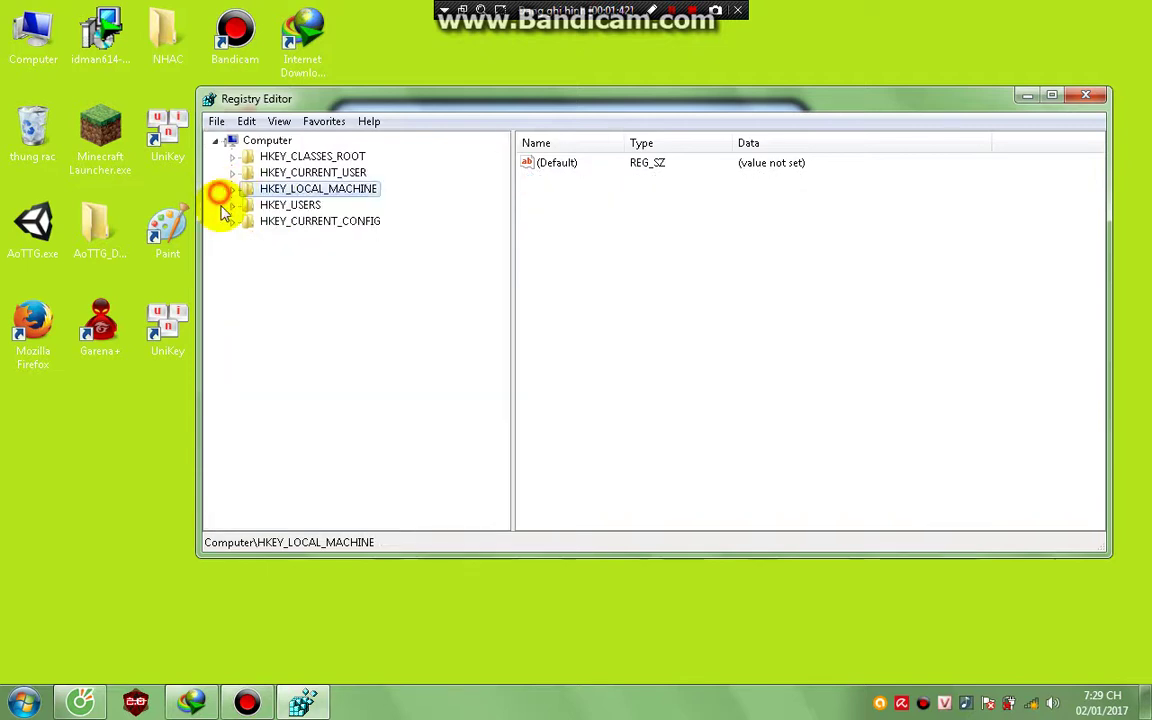
pyautogui.click(300, 316)
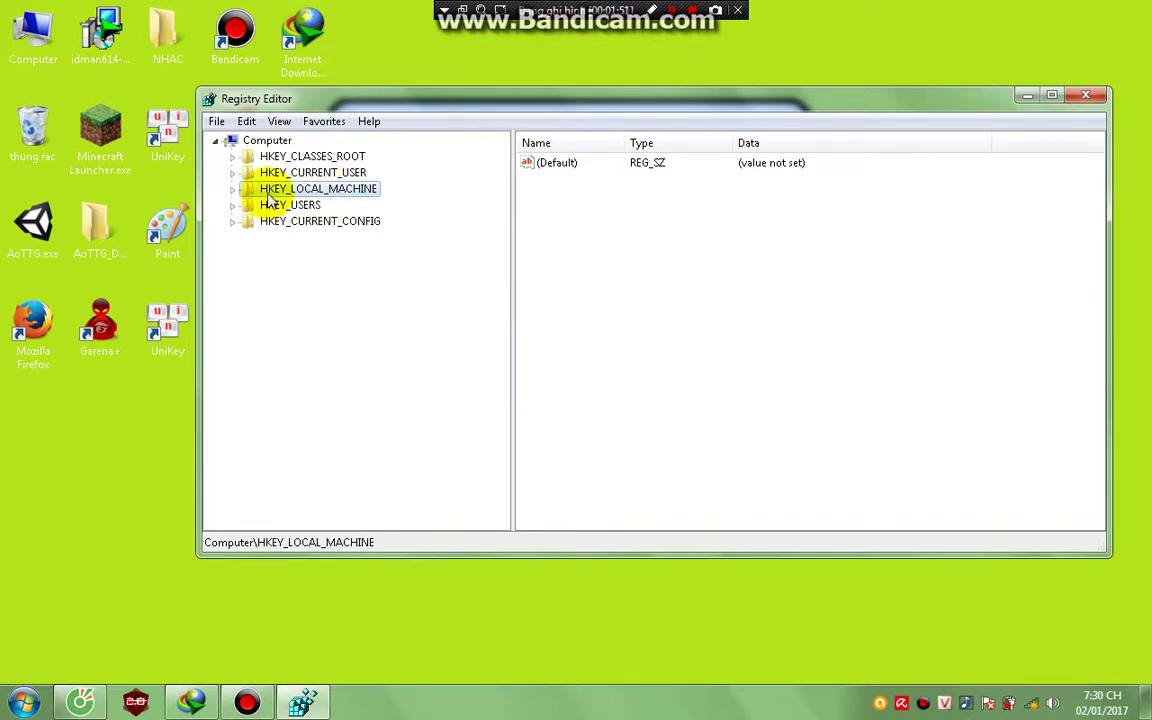
# - Find the Internet Download Manager key under HKEY_LOCAL_MACHINE\SOFTWARE, bring up its Delete option without using it, and close the Registry Editor
pyautogui.click(232, 188)
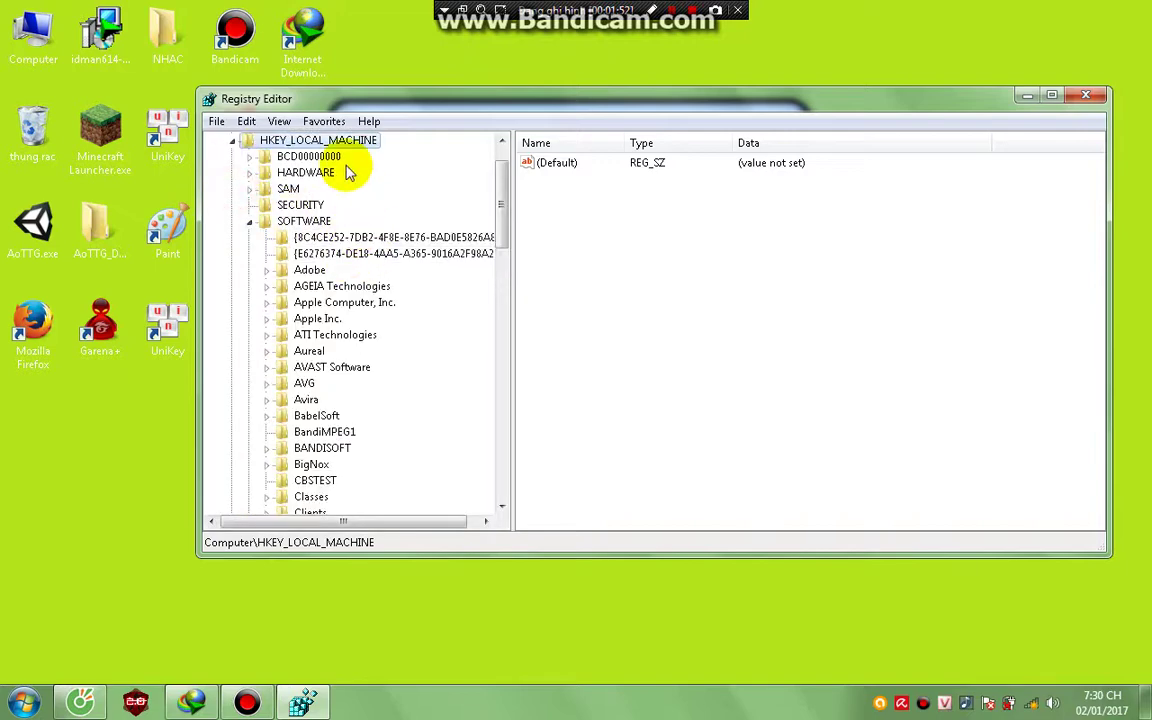
pyautogui.scroll(-5, 326, 415)
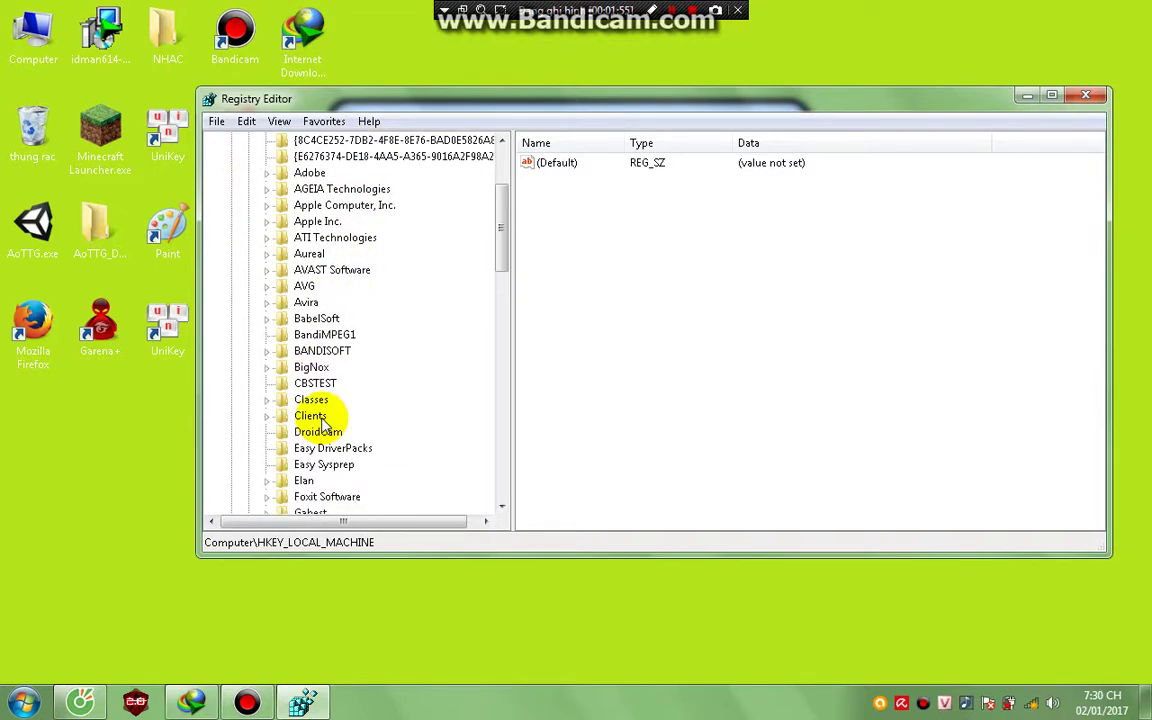
pyautogui.scroll(-4, 323, 424)
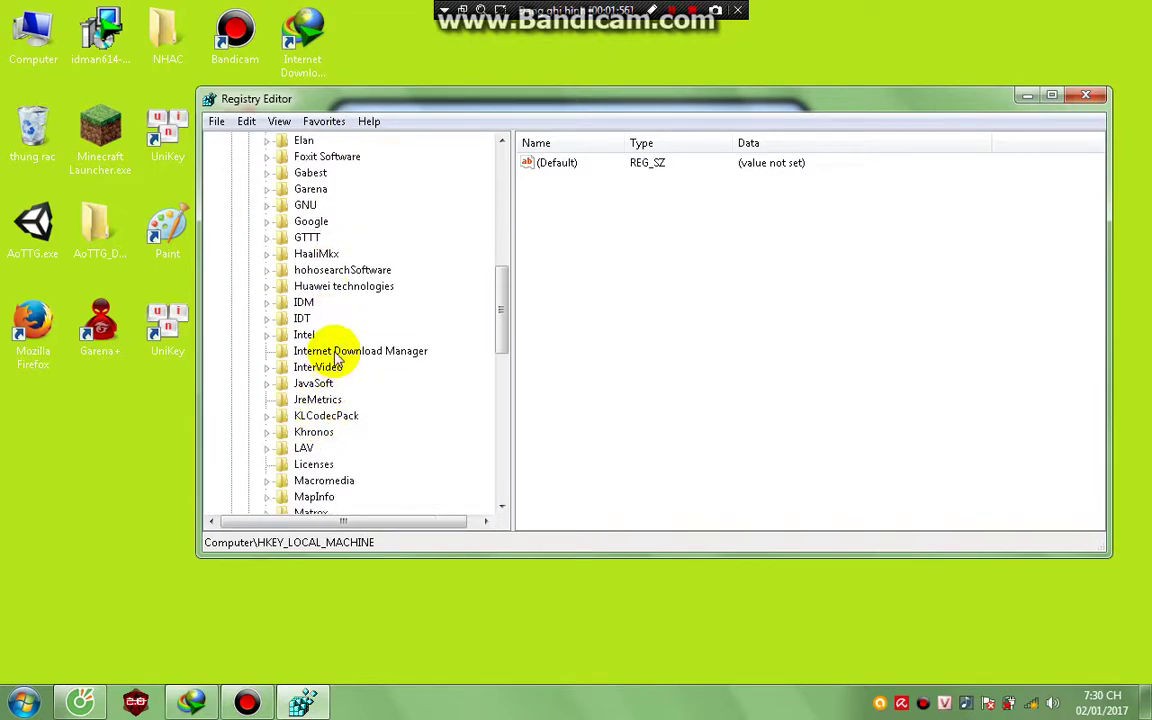
pyautogui.rightClick(335, 356)
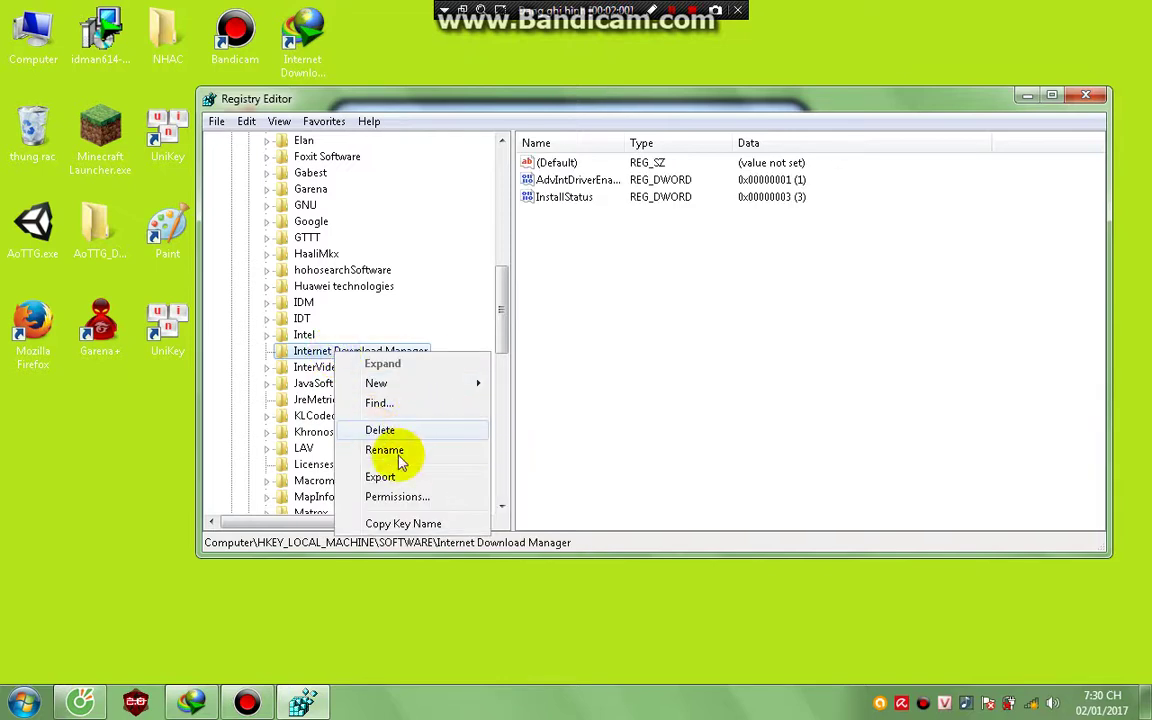
pyautogui.click(591, 522)
pyautogui.click(1084, 95)
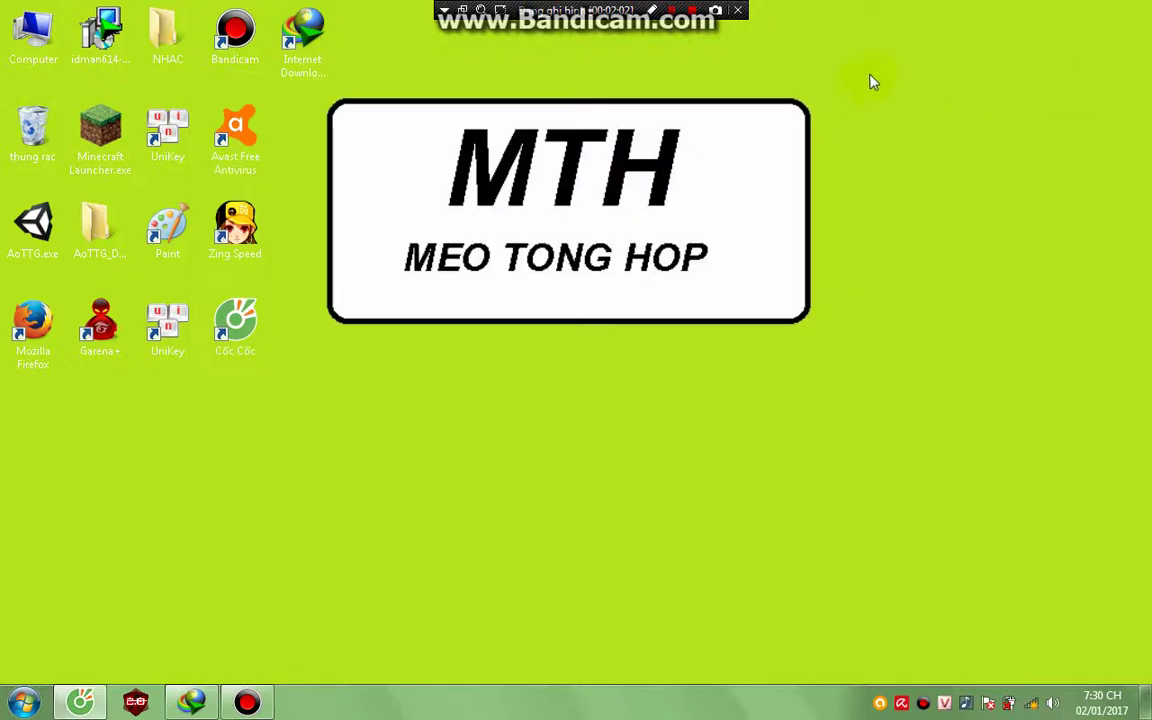
pyautogui.rightClick(870, 76)
pyautogui.click(906, 127)
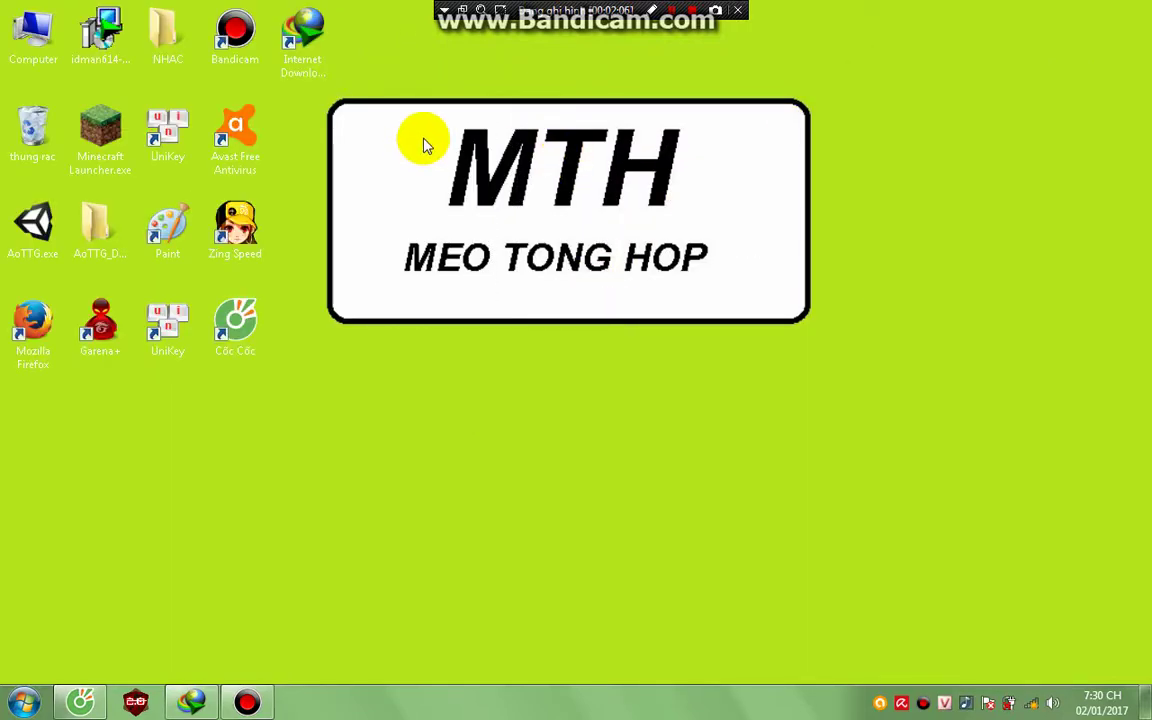
# - Switch to the Cốc Cốc browser, review the tynisoft.com Internet Download Manager page for its patch instructions and download link, and minimize the browser
pyautogui.click(72, 704)
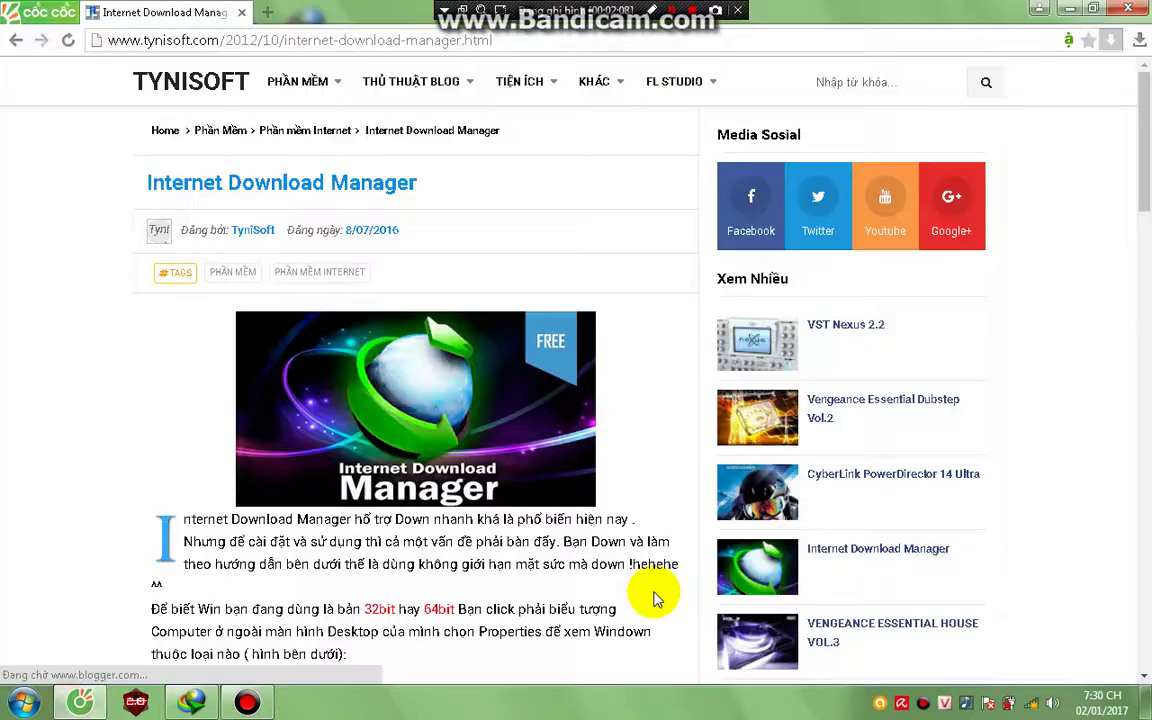
pyautogui.click(503, 42)
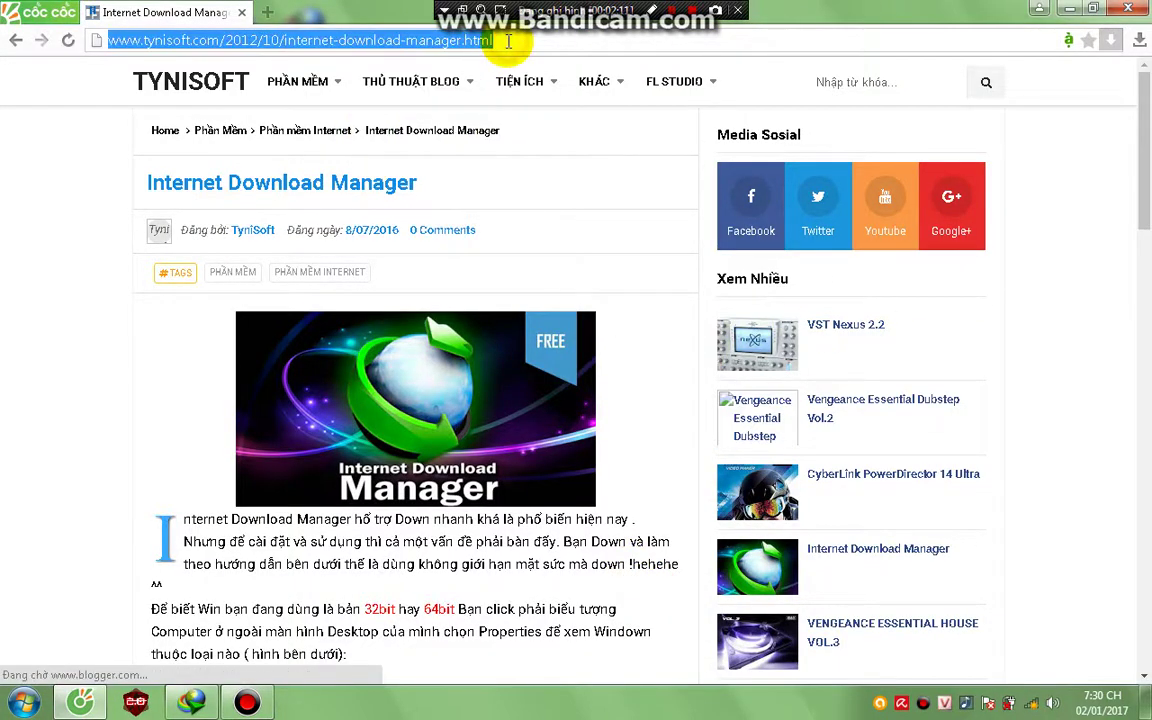
pyautogui.click(508, 42)
pyautogui.scroll(-4, 460, 280)
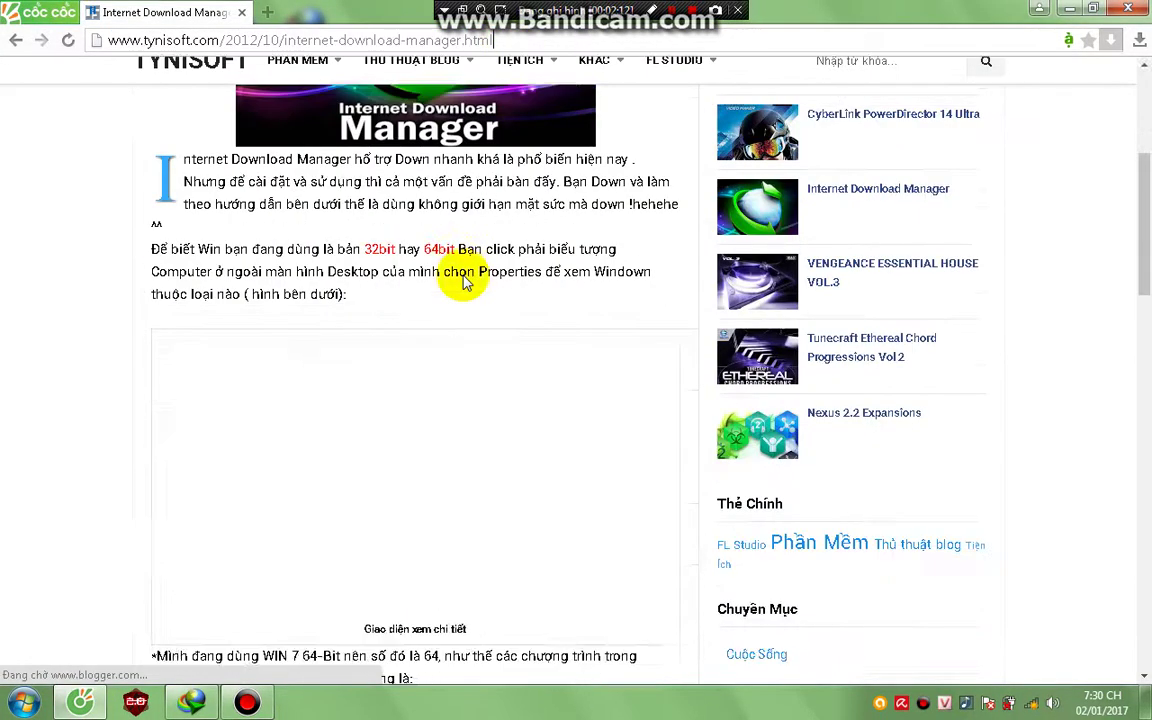
pyautogui.scroll(4, 462, 282)
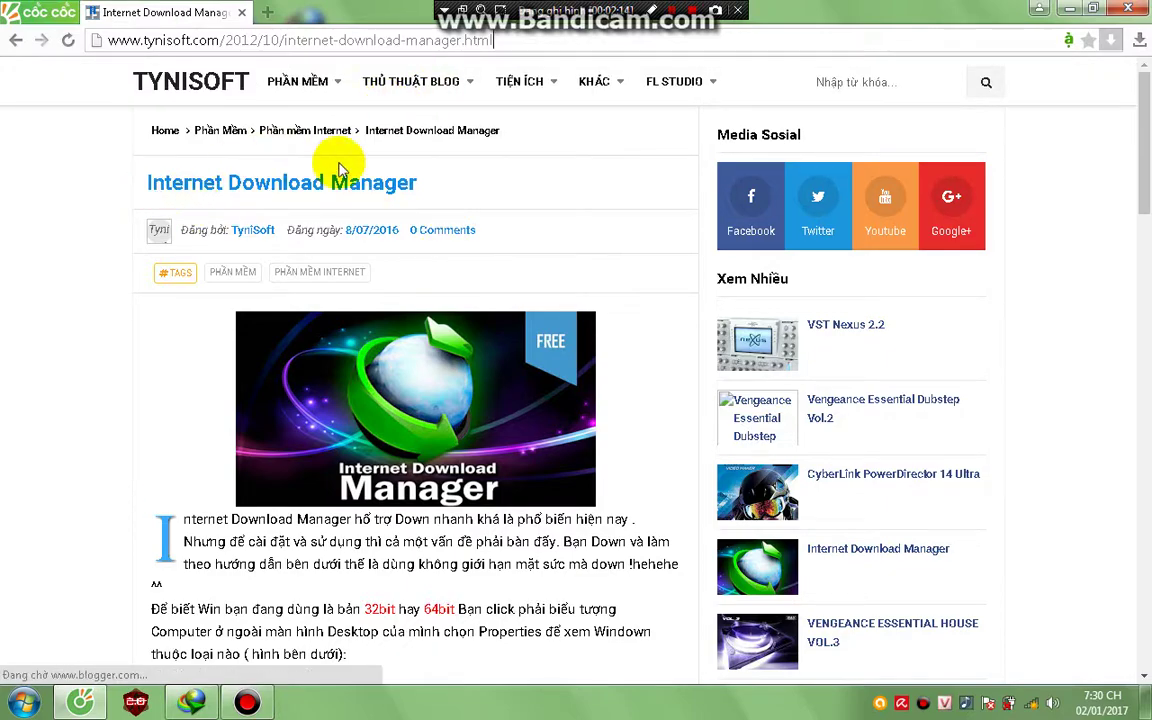
pyautogui.scroll(-10, 368, 192)
pyautogui.scroll(-15, 368, 190)
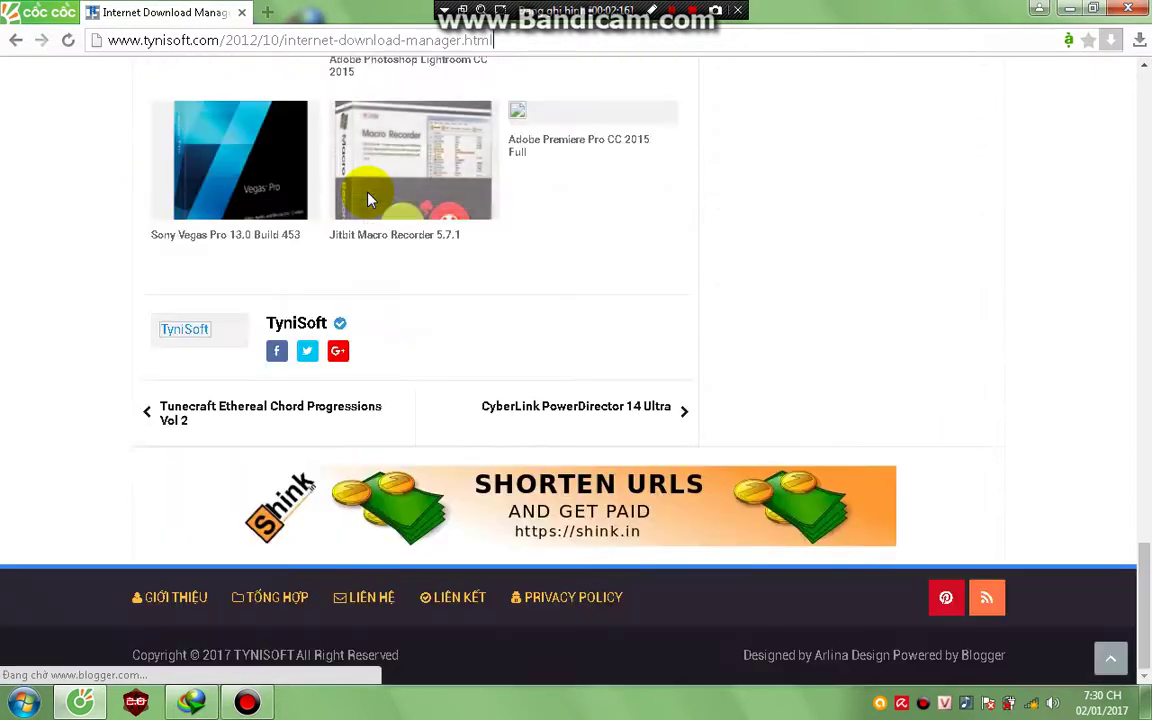
pyautogui.scroll(6, 375, 200)
pyautogui.click(390, 231)
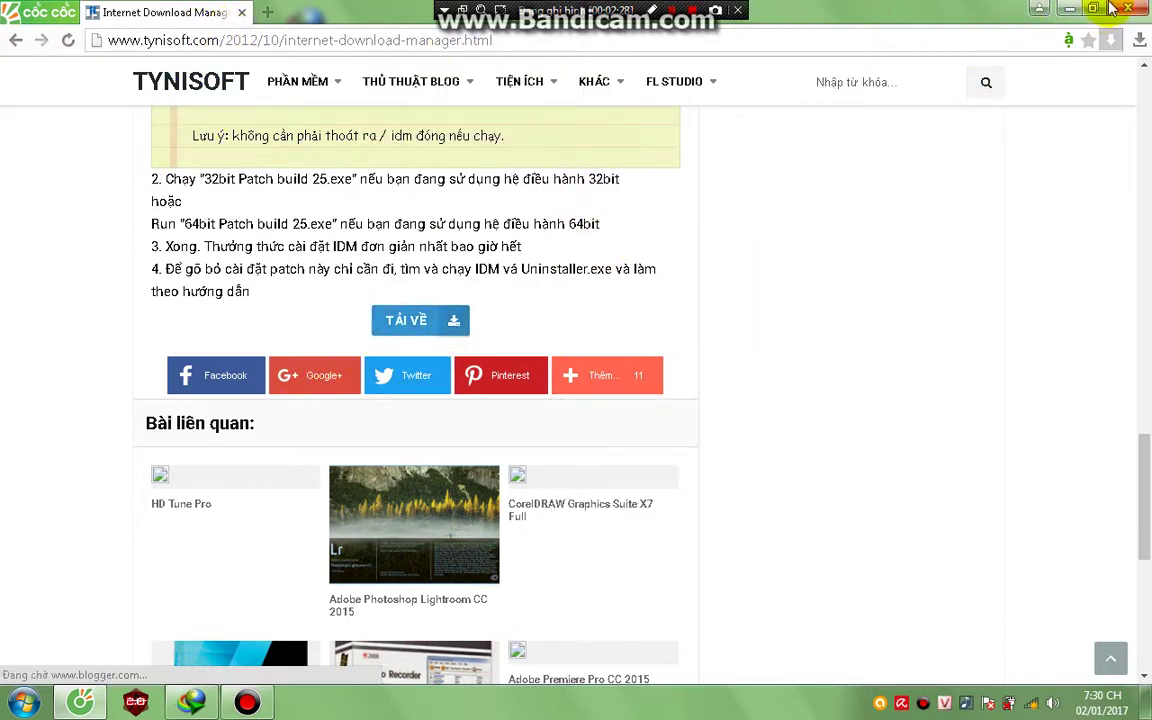
pyautogui.click(1065, 8)
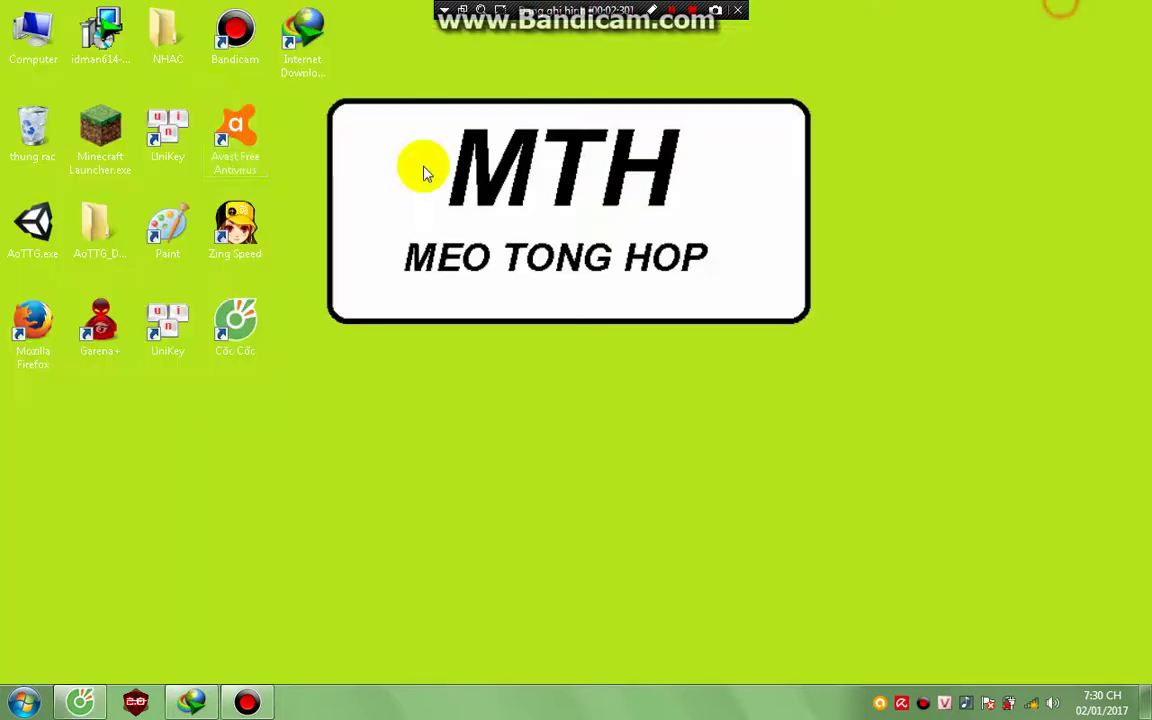
# - Open the Downloads folder on the DATA (D:) drive from Computer
pyautogui.doubleClick(20, 44)
pyautogui.click(64, 367)
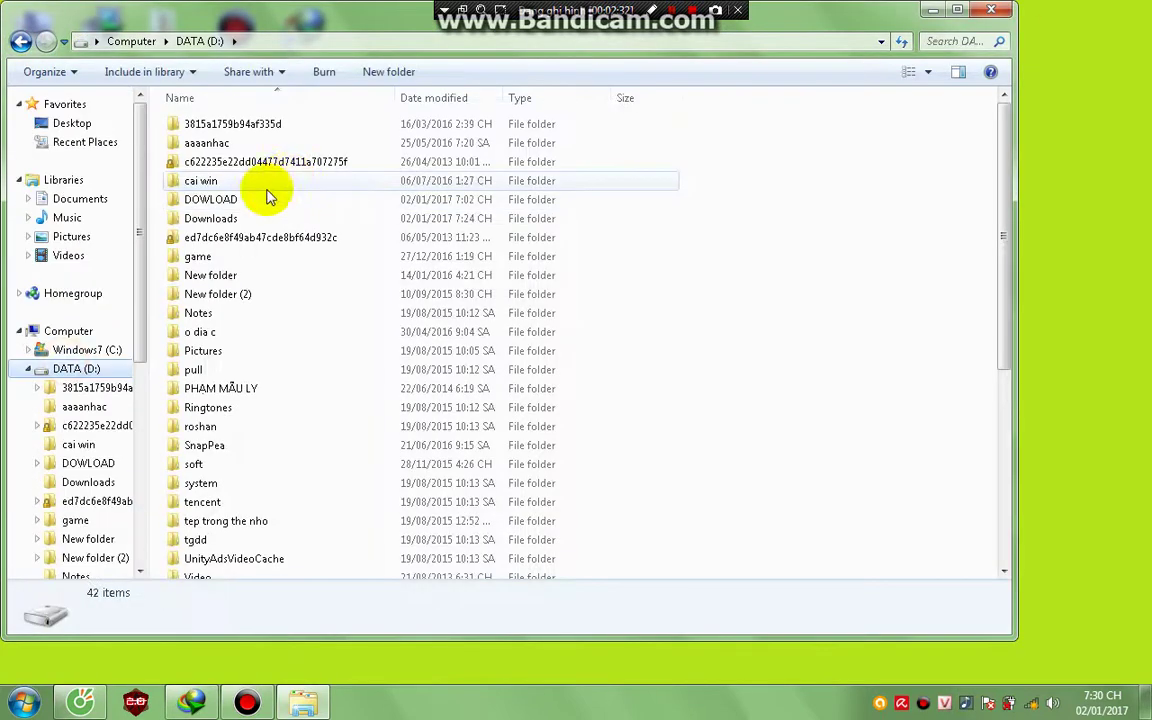
pyautogui.doubleClick(286, 218)
pyautogui.click(262, 242)
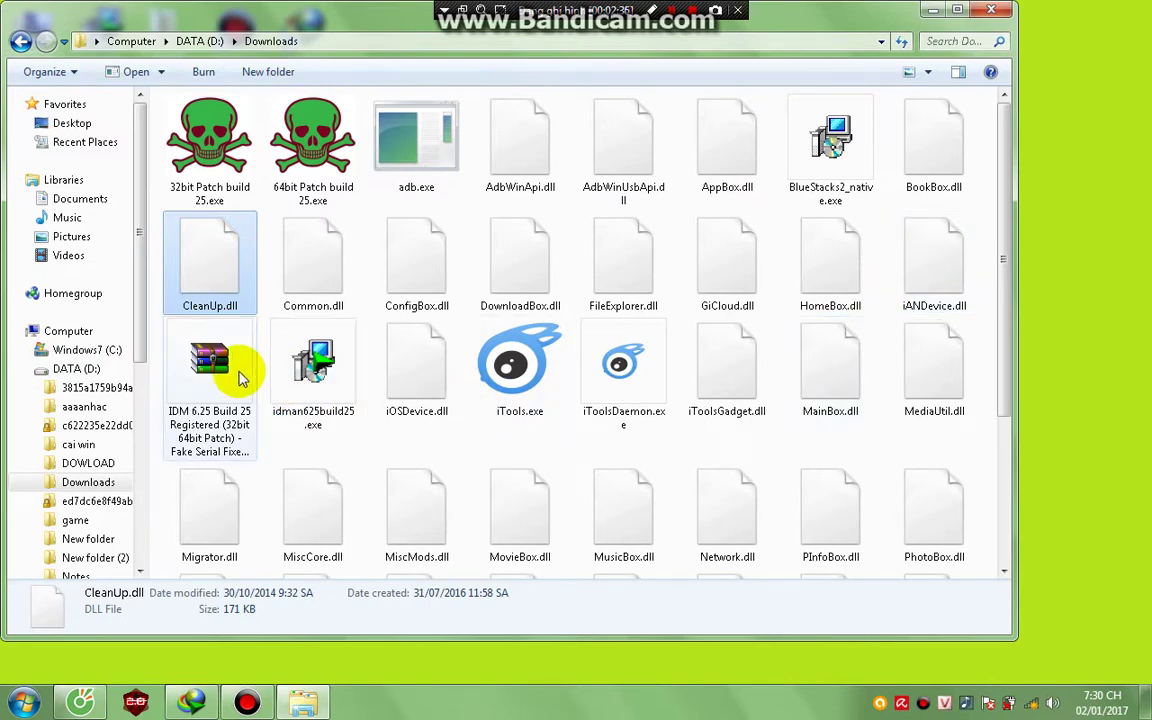
# - Bring up the extraction options for the IDM 6.25 Build 25 WinRAR archive without extracting it
pyautogui.click(240, 378)
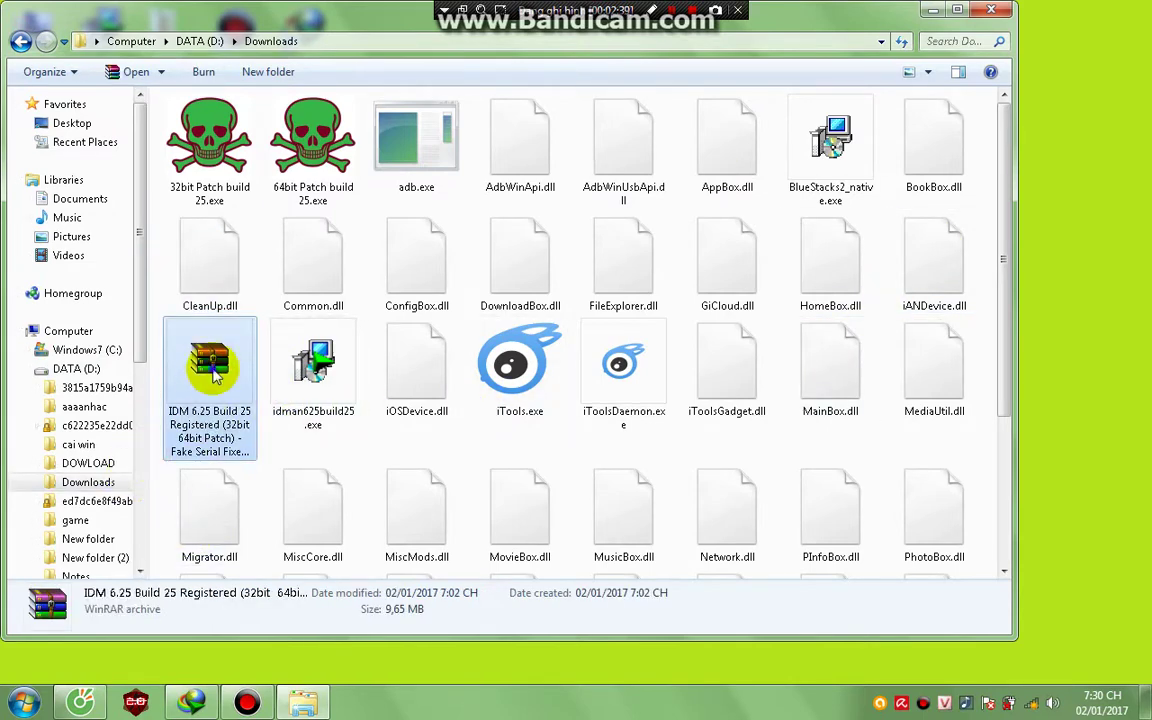
pyautogui.rightClick(212, 370)
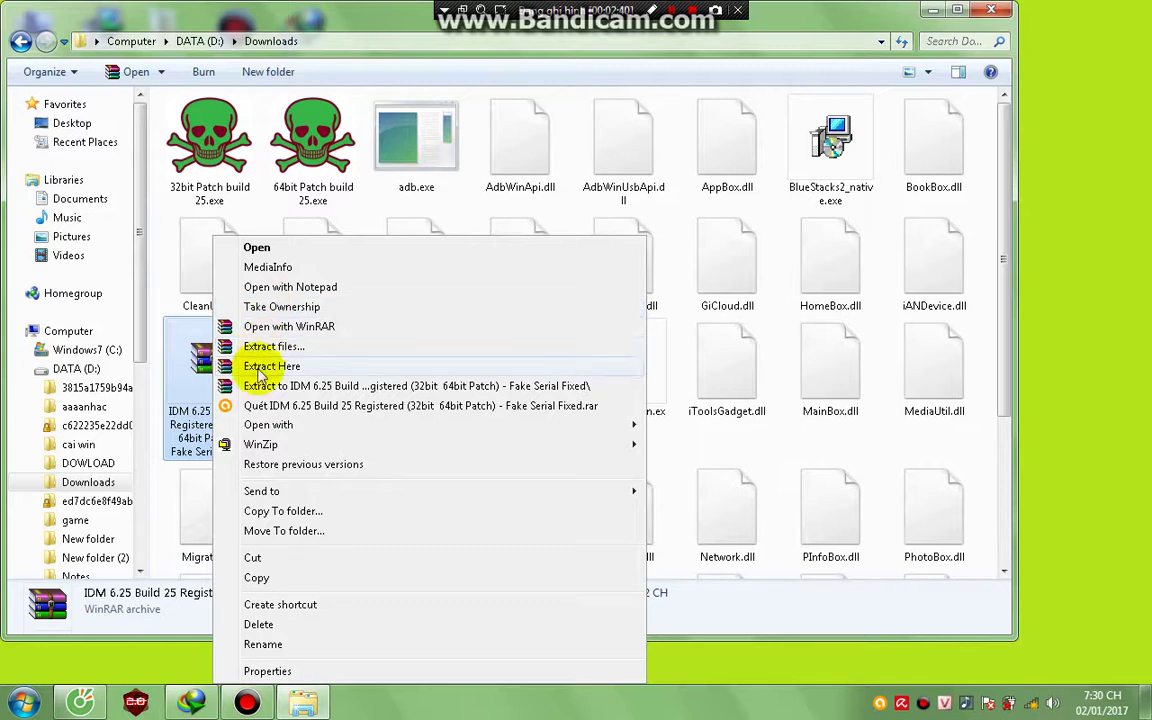
pyautogui.click(185, 425)
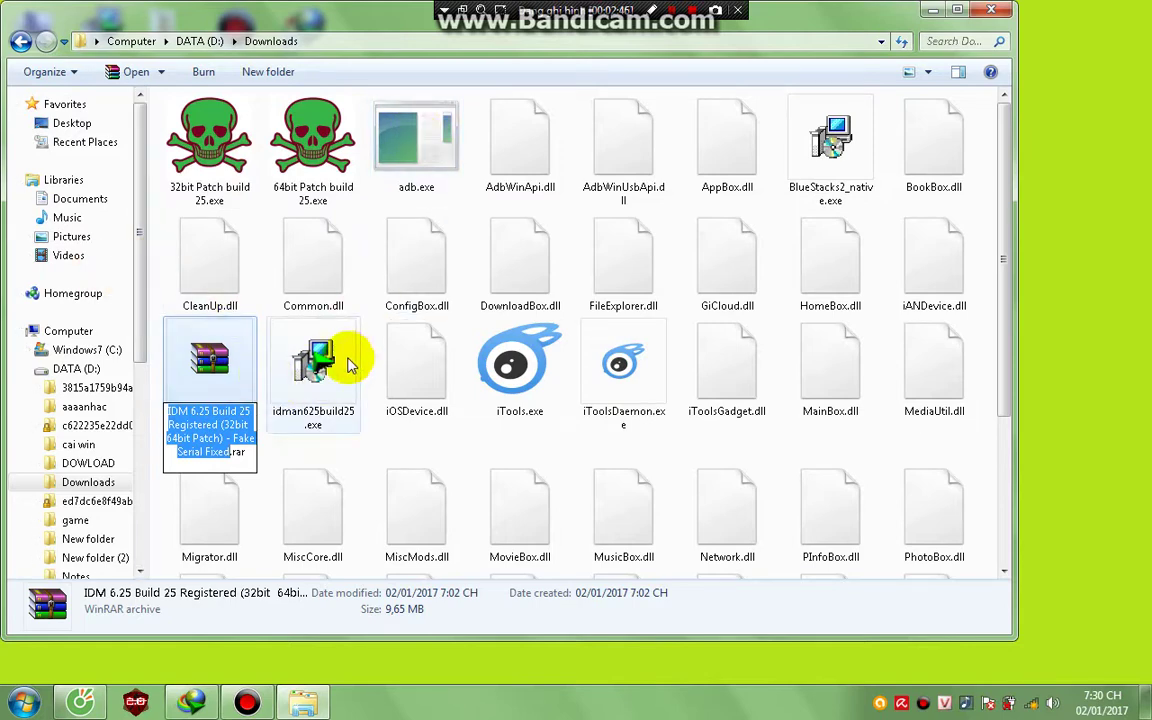
# - Open idman625build25.exe up to its security prompt, cancel without running it, and close the Downloads folder
pyautogui.click(343, 368)
pyautogui.doubleClick(343, 368)
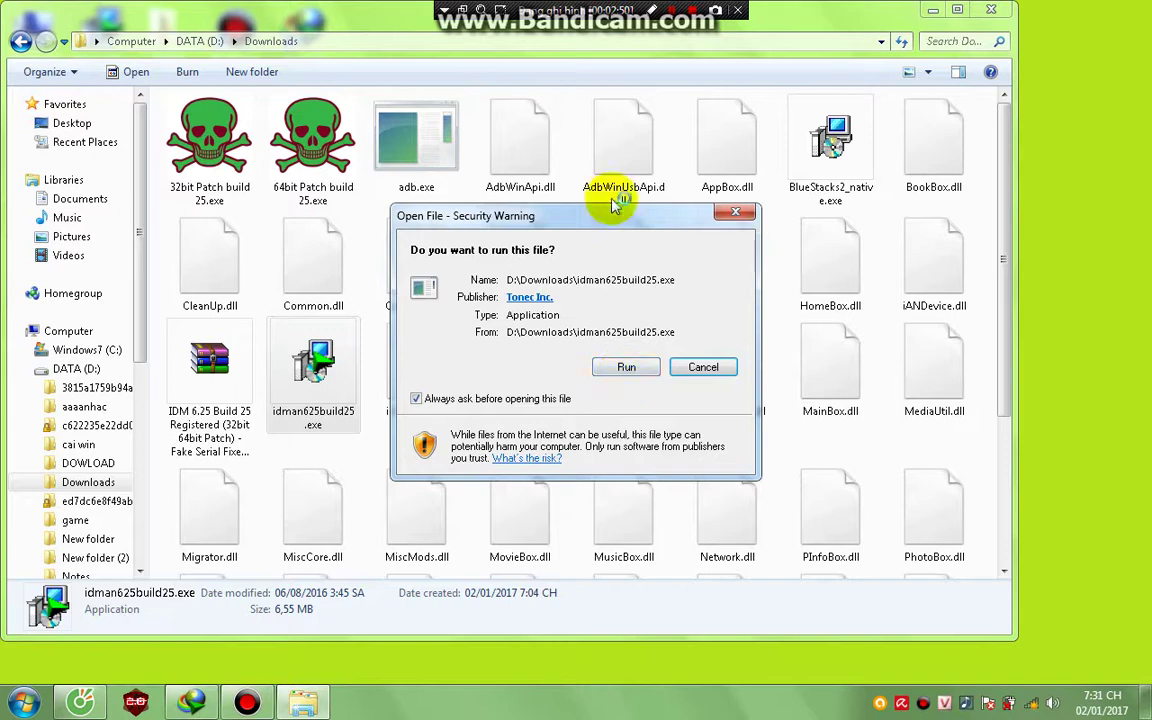
pyautogui.click(735, 212)
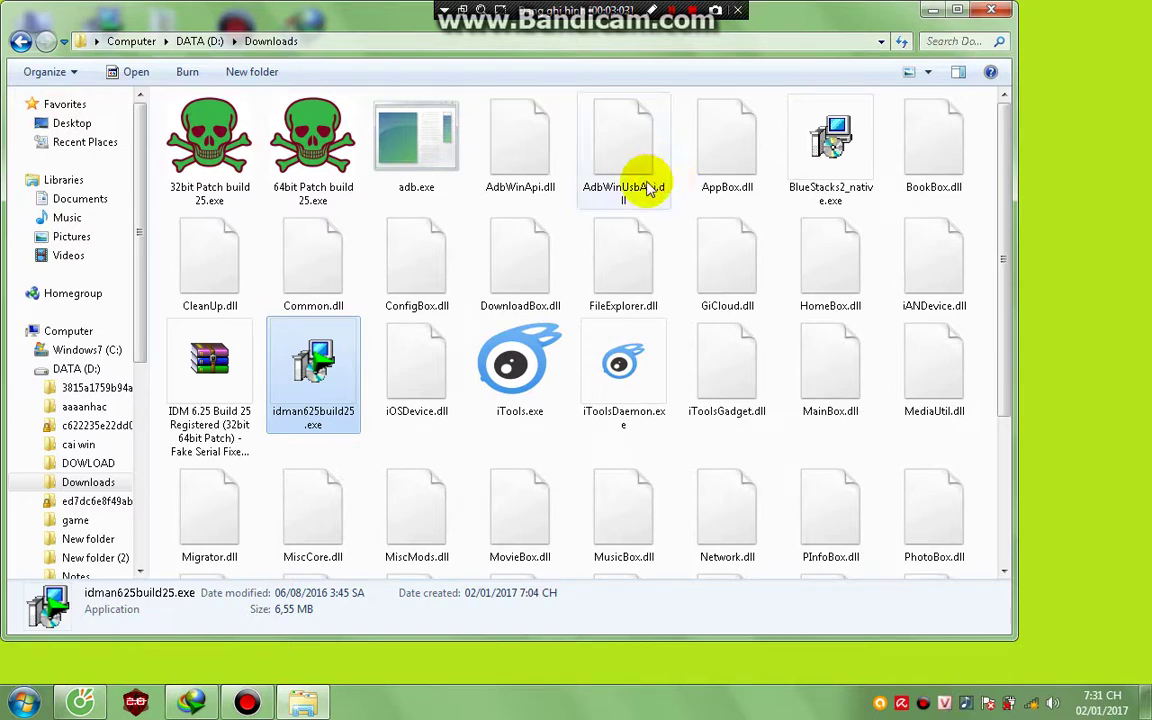
pyautogui.click(990, 12)
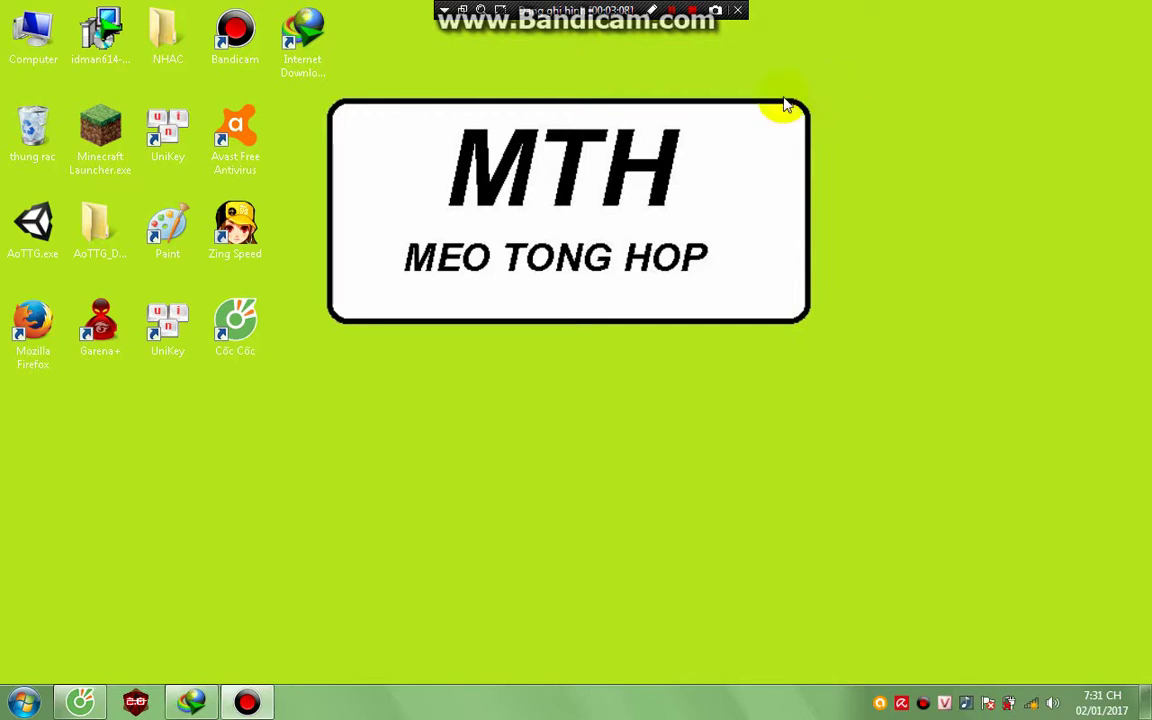
# - Refresh the desktop
pyautogui.moveTo(904, 96); pyautogui.dragTo(548, 370)
pyautogui.hotkey('shift', 'F10')
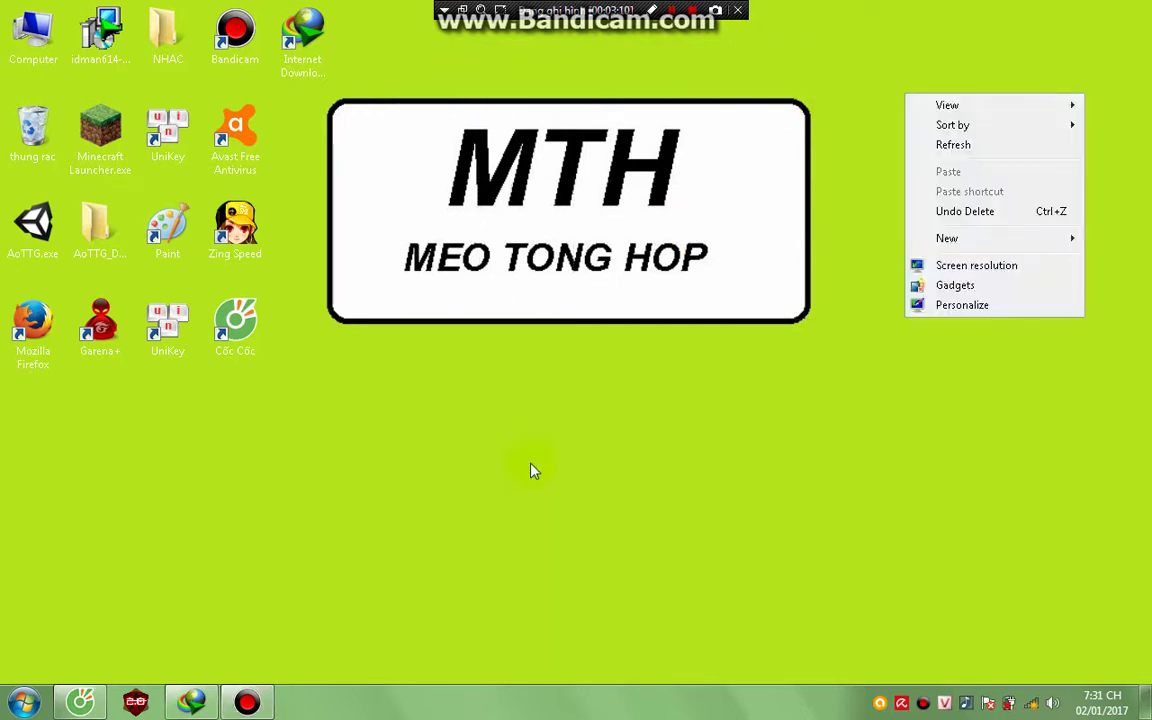
pyautogui.click(936, 146)
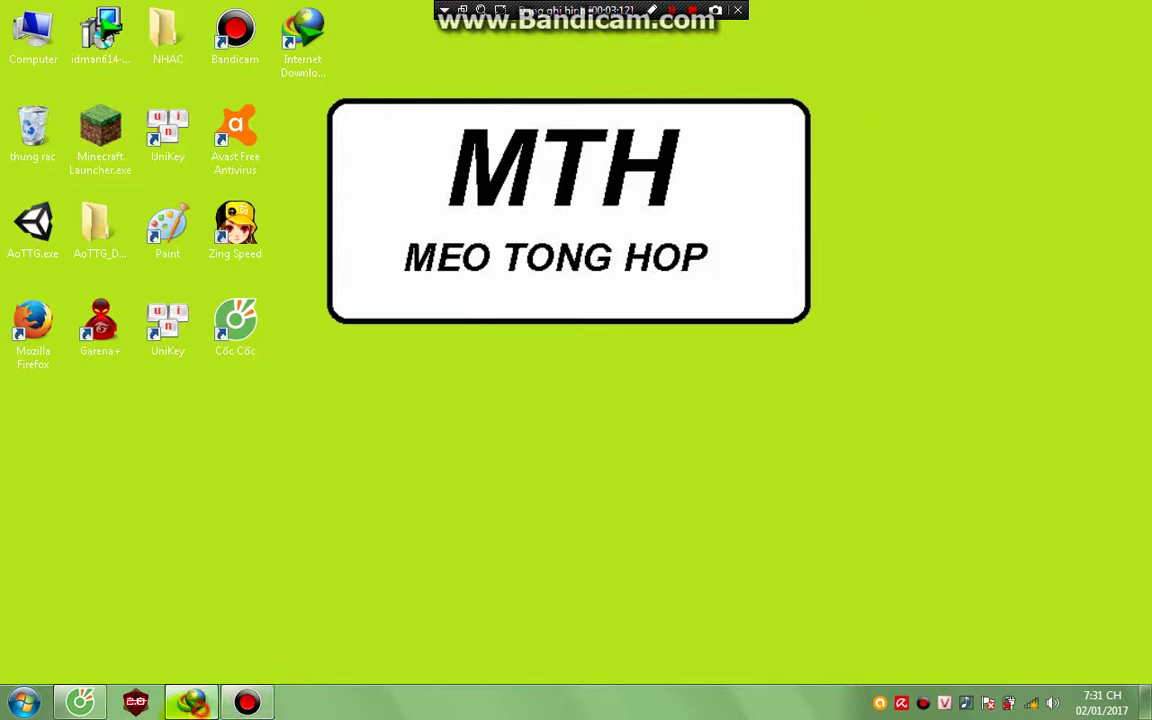
# - Show Internet Download Manager's download-complete dialog for BlueStacks2_native.exe and minimize it
pyautogui.click(192, 703)
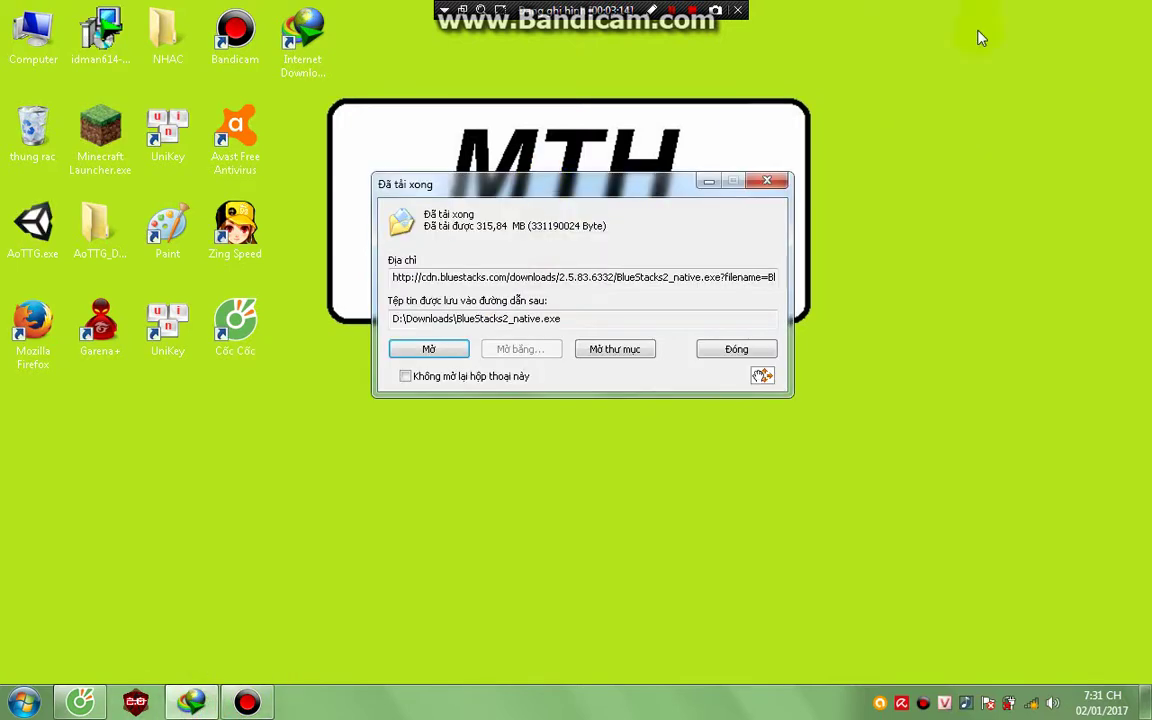
pyautogui.moveTo(707, 250); pyautogui.dragTo(710, 177)
pyautogui.click(405, 485)
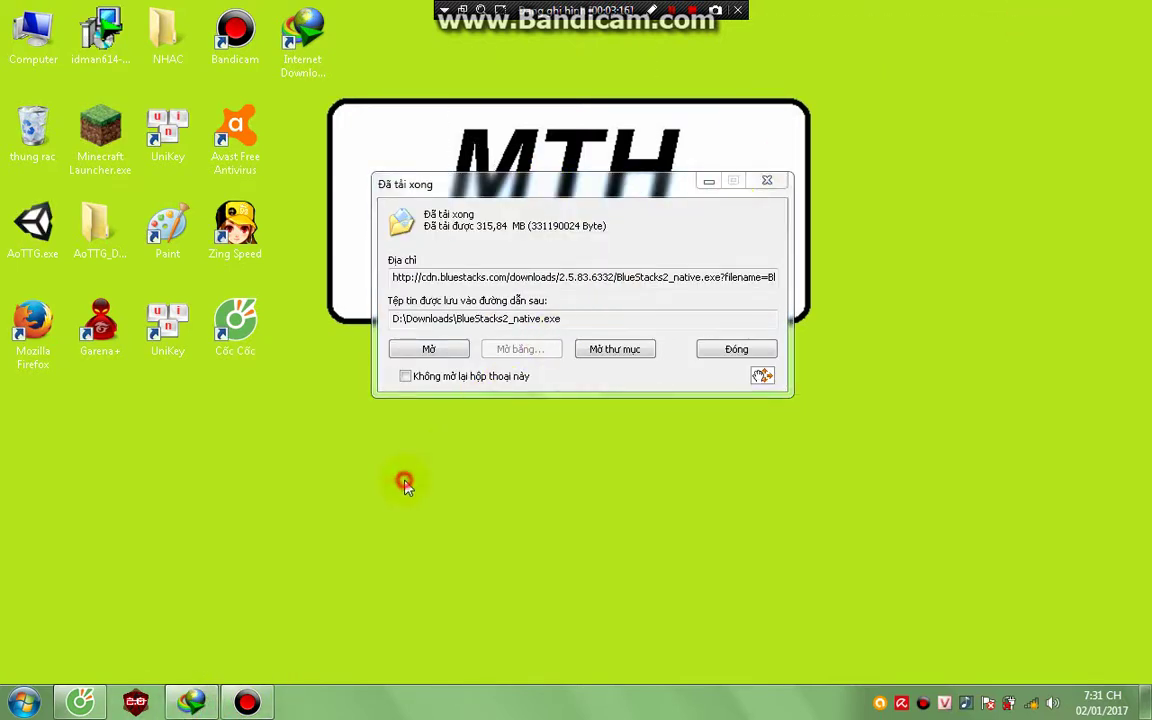
pyautogui.click(450, 178)
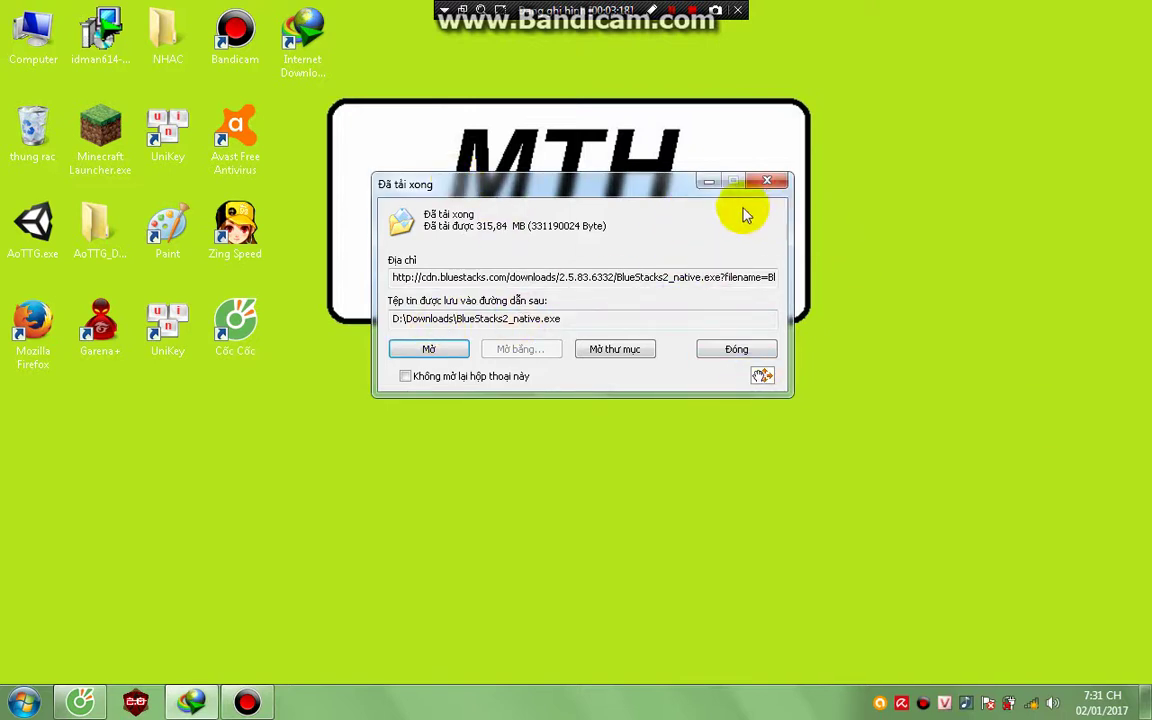
pyautogui.click(713, 181)
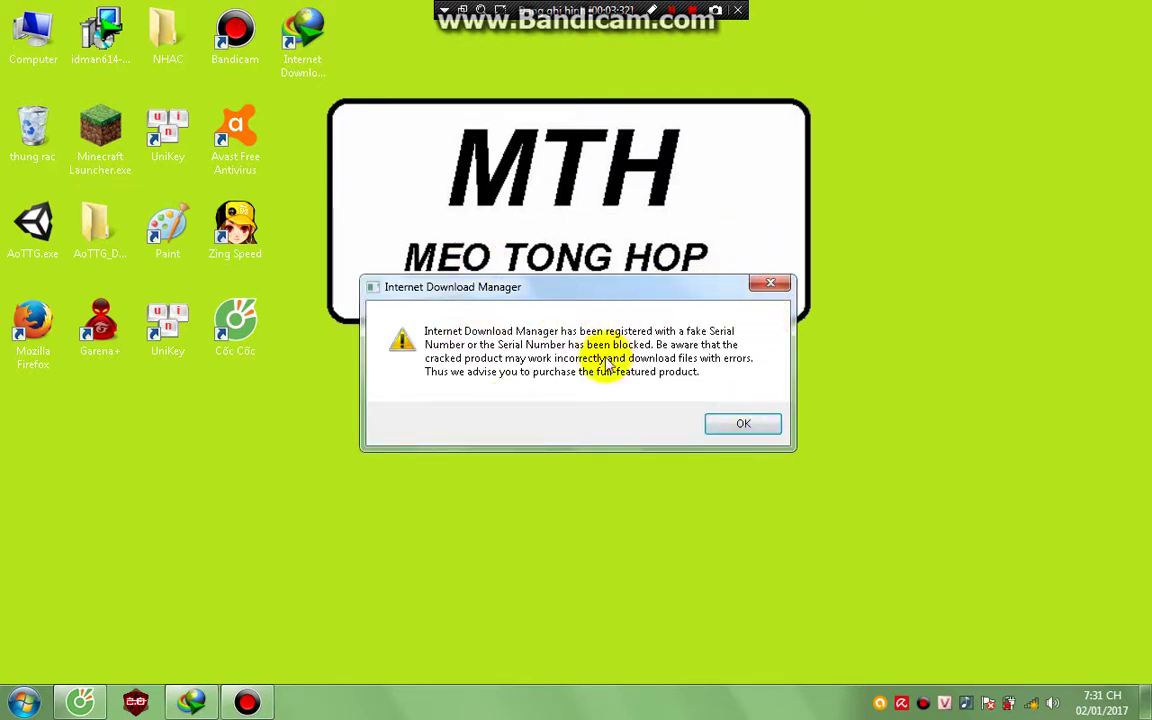
# - Dismiss the Internet Download Manager fake serial number warning and close the registration form without filling it in
pyautogui.click(728, 430)
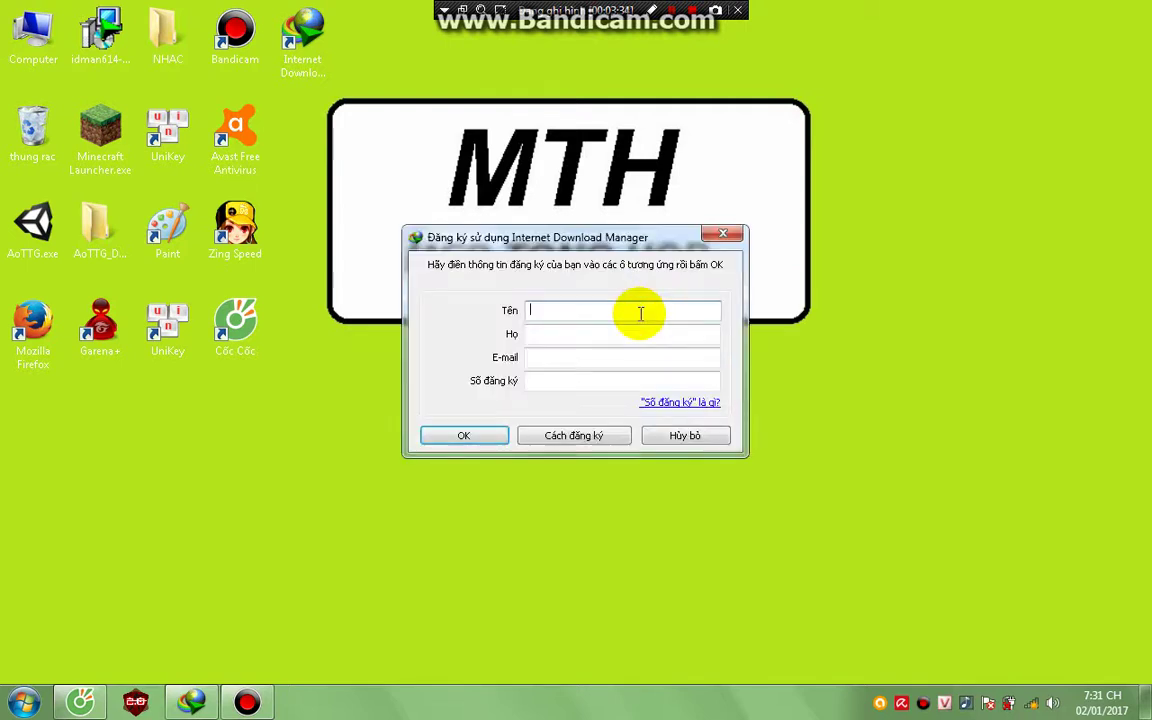
pyautogui.click(721, 235)
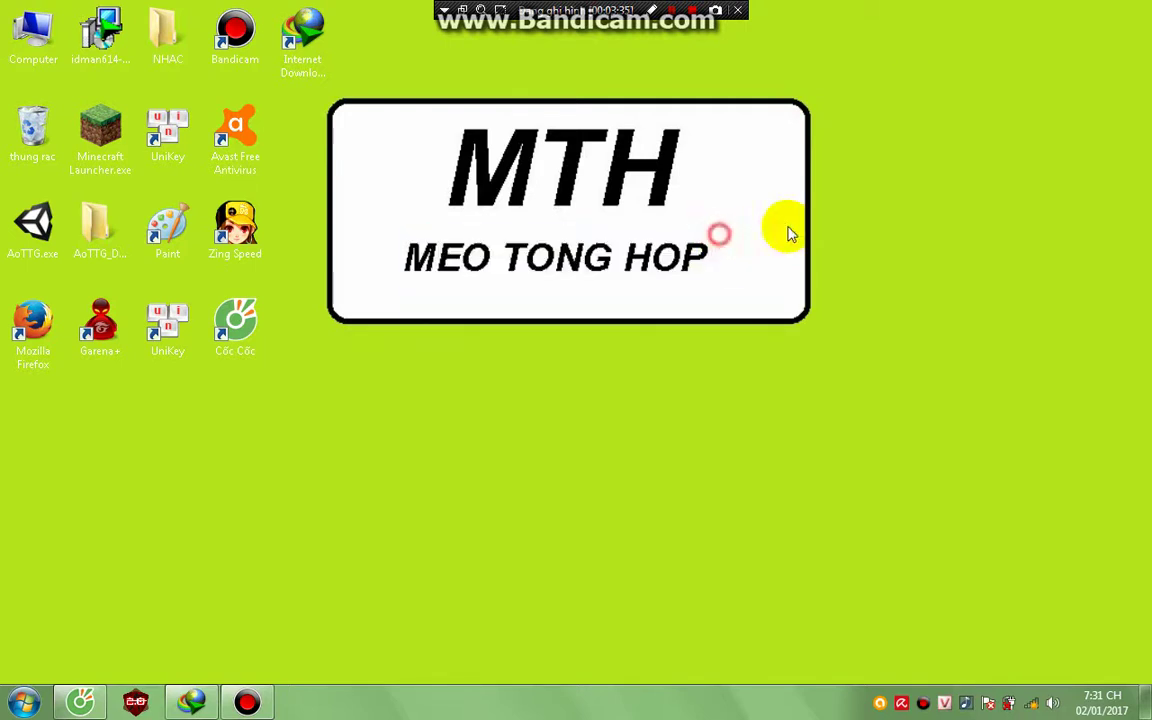
# - Recheck the BlueStacks2_native.exe download-complete dialog, minimize it again, and dismiss the Facebook notification
pyautogui.click(190, 703)
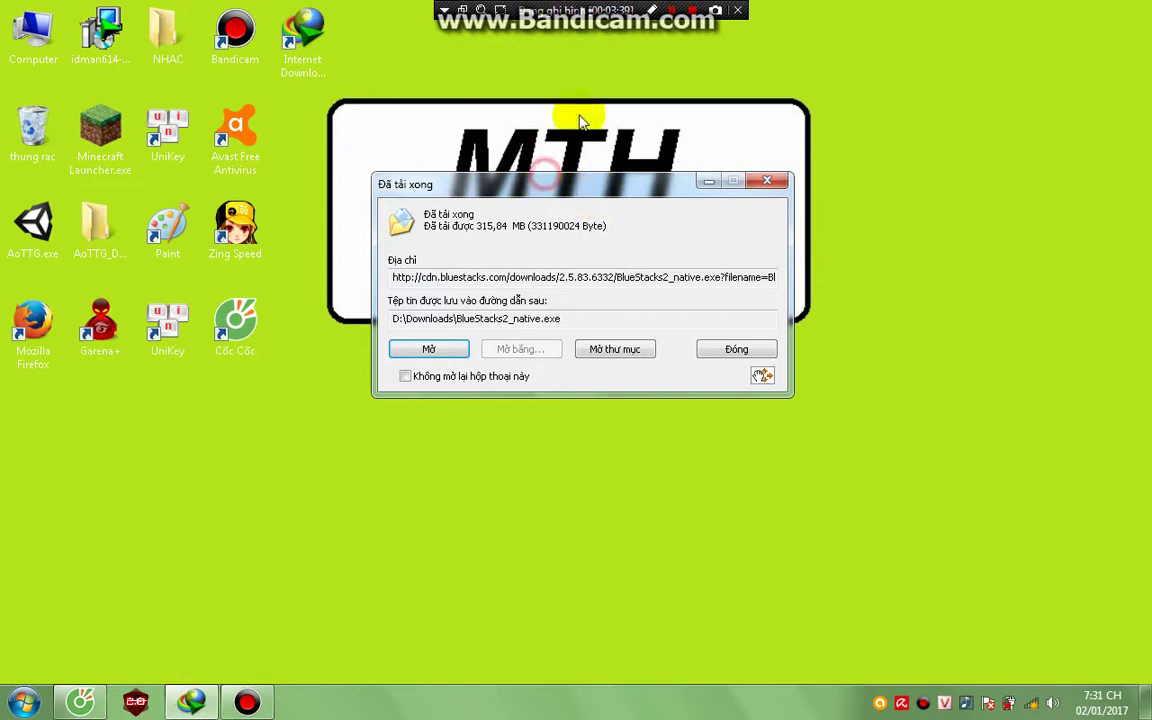
pyautogui.click(708, 182)
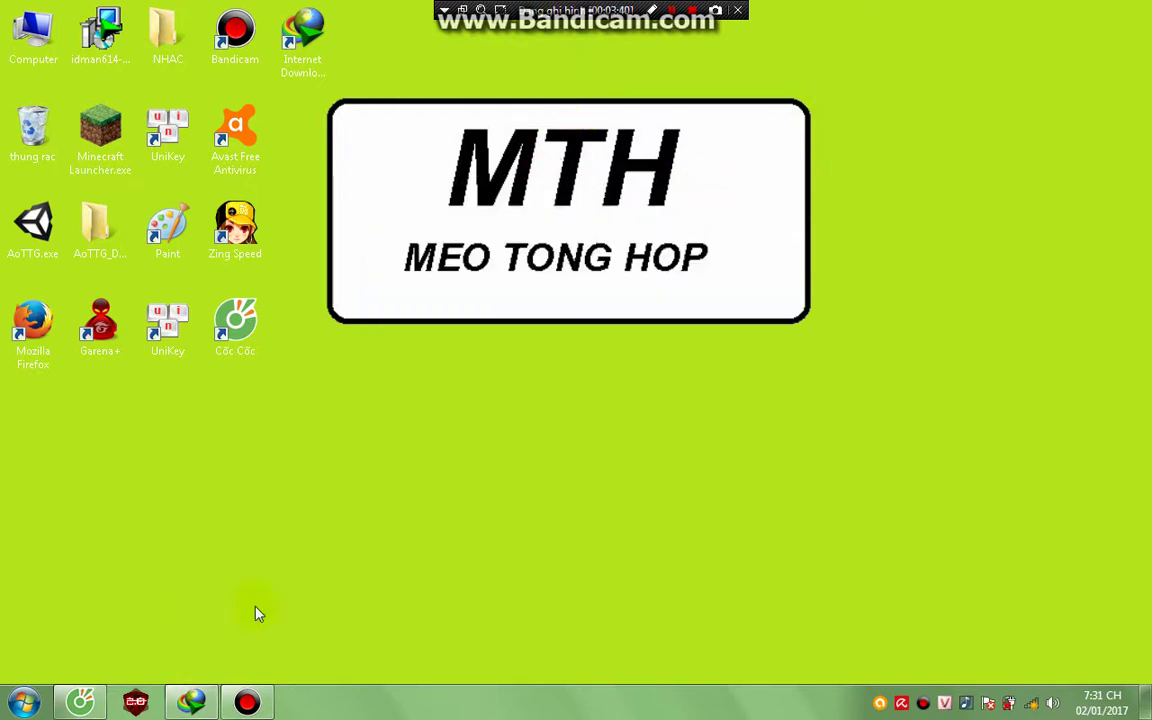
pyautogui.click(185, 700)
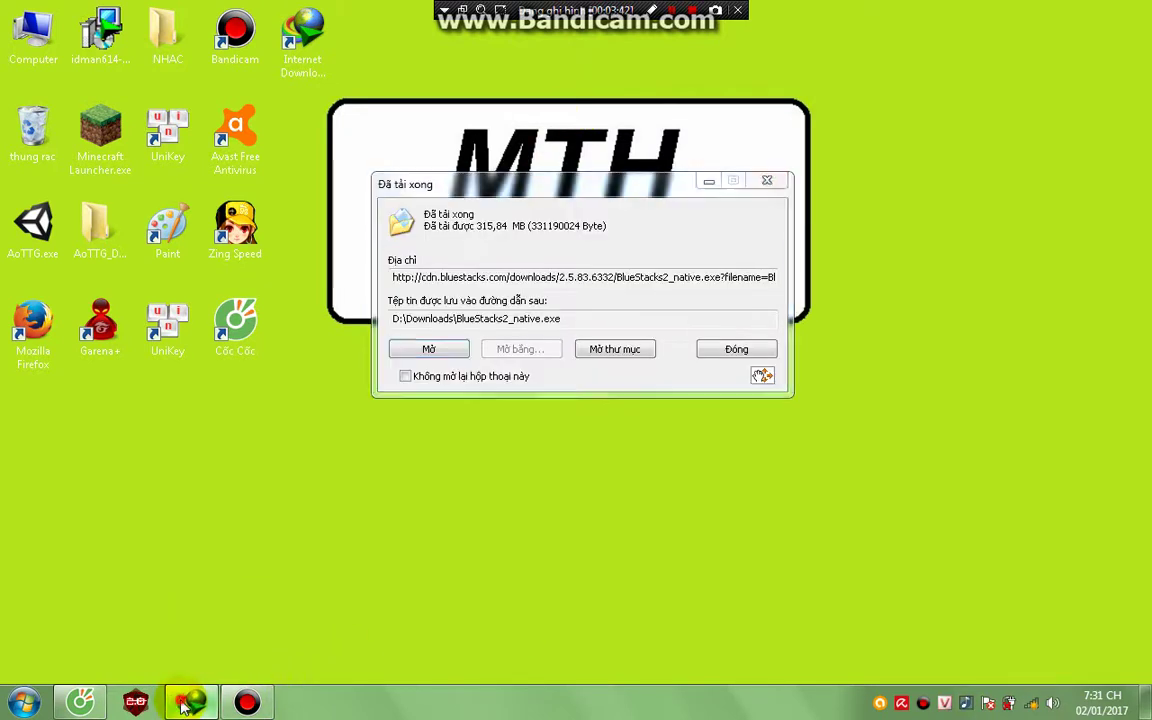
pyautogui.click(215, 700)
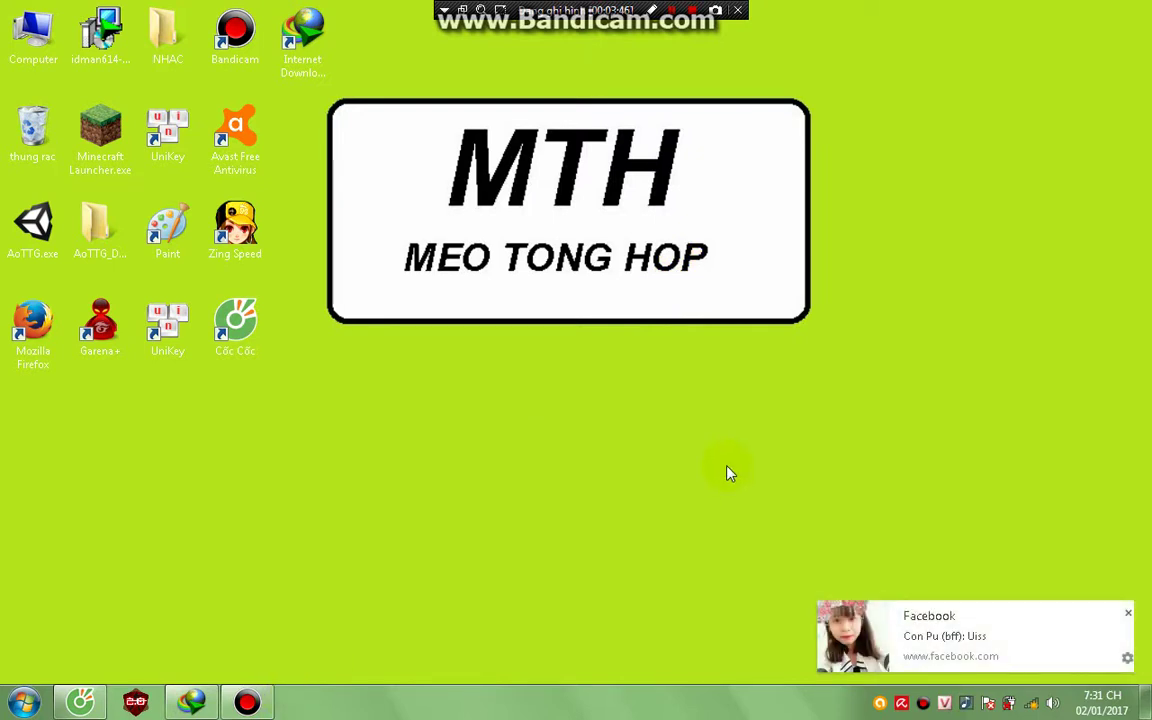
pyautogui.click(1127, 613)
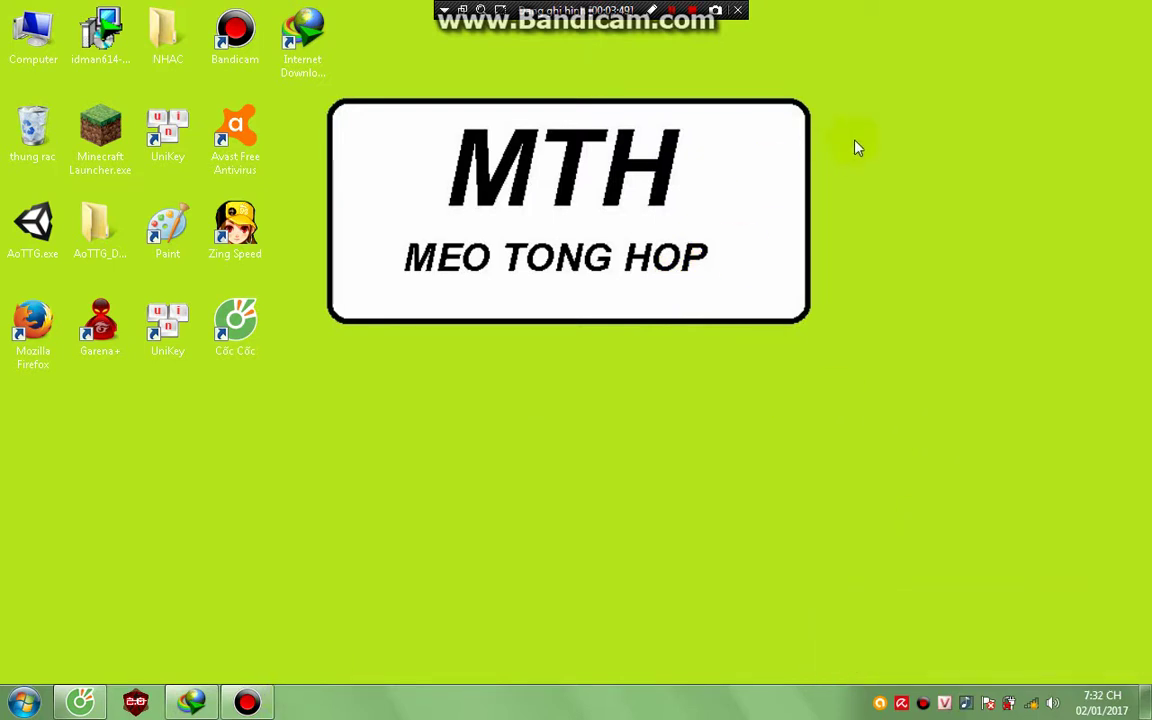